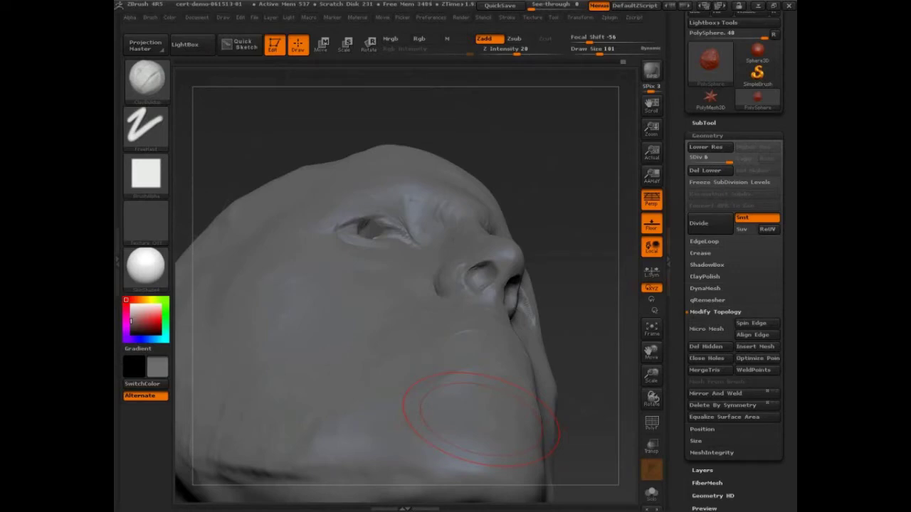
- Browse the sculpting brush library and examine the ClayTubes brush among the clay brushes
drag(555, 234, 416, 193)
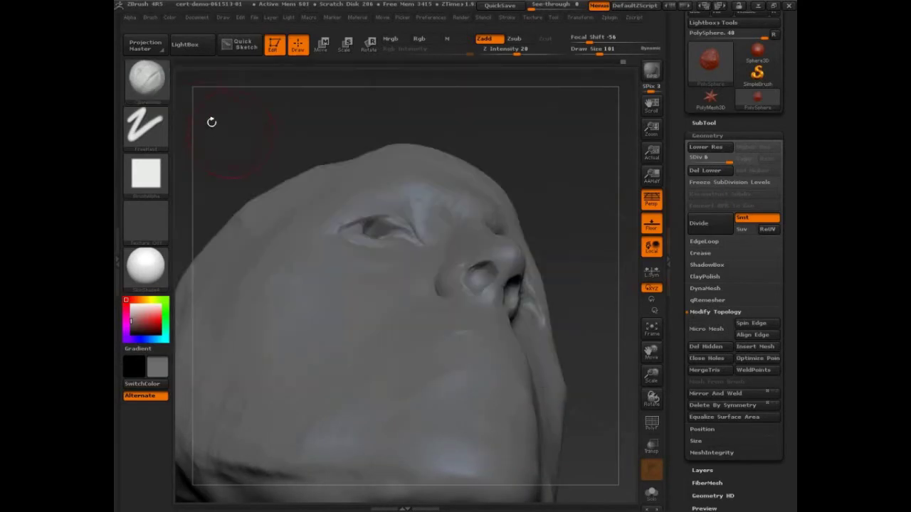
click(146, 78)
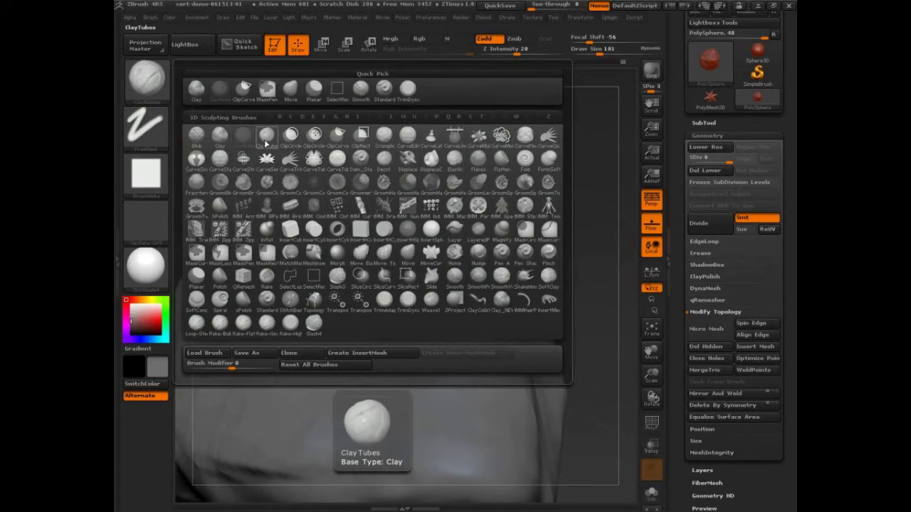
click(265, 143)
click(265, 142)
mouse_move(575, 236)
mouse_down()
mouse_move(377, 157)
mouse_move(322, 146)
mouse_move(316, 180)
mouse_move(272, 212)
mouse_move(335, 183)
mouse_move(367, 180)
mouse_move(615, 347)
mouse_move(602, 360)
mouse_move(649, 287)
mouse_move(688, 283)
mouse_up()
- Dock the Brush palette in the side tray and collapse its Depth settings
click(118, 140)
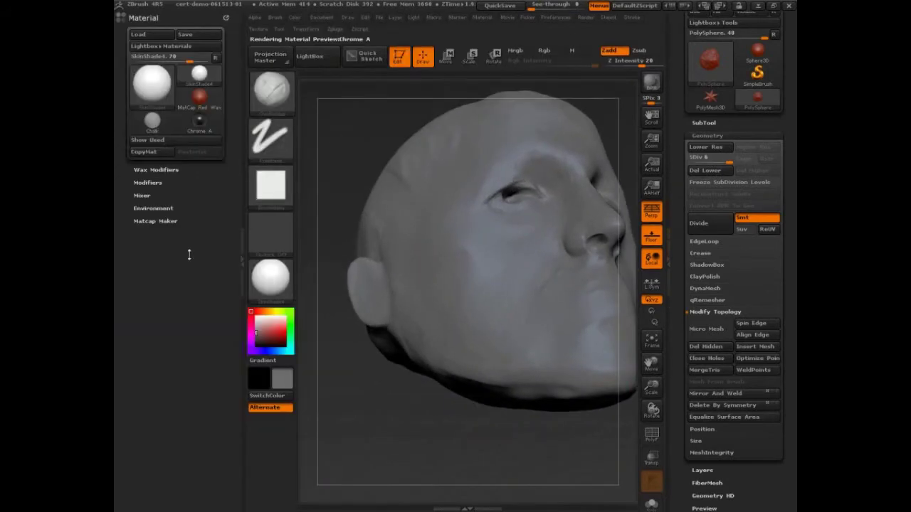
click(275, 18)
mouse_move(274, 32)
mouse_down()
mouse_move(149, 100)
mouse_move(128, 32)
mouse_move(127, 52)
mouse_up()
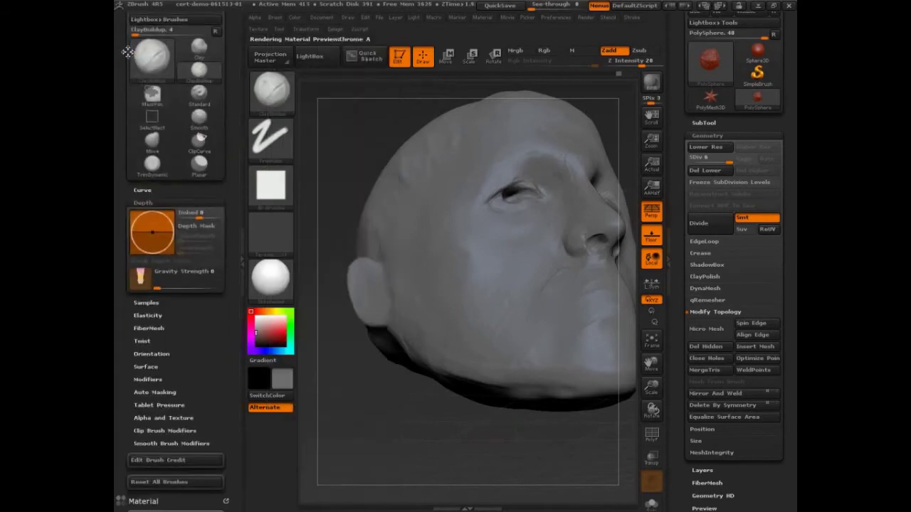
click(150, 202)
drag(218, 232, 208, 312)
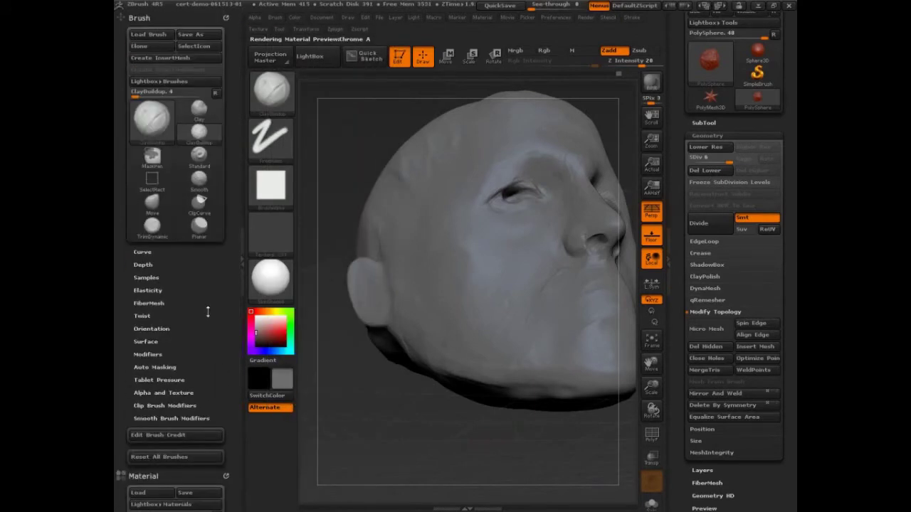
- Annotate the empty canvas beside the head with the underlined heading "Brush", "Type = algorithm" and a wavy line after it
drag(385, 435, 420, 416)
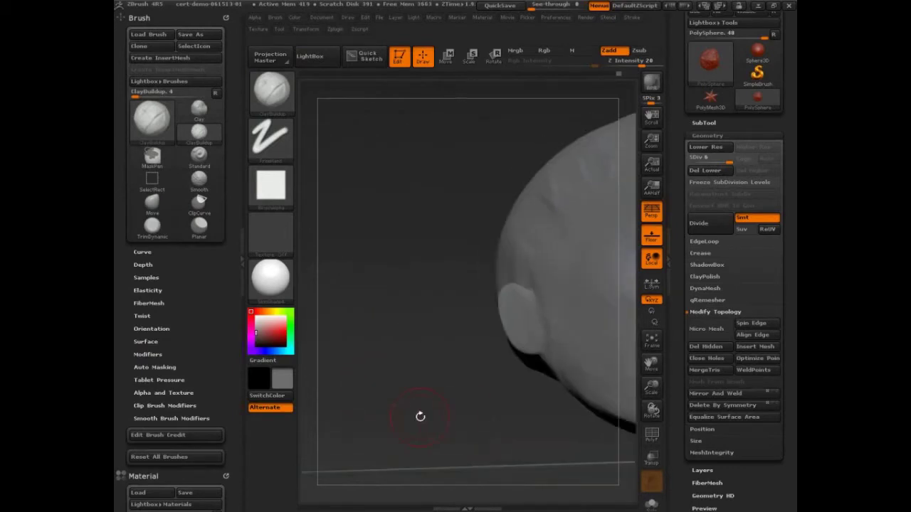
key(ctrl+shift)
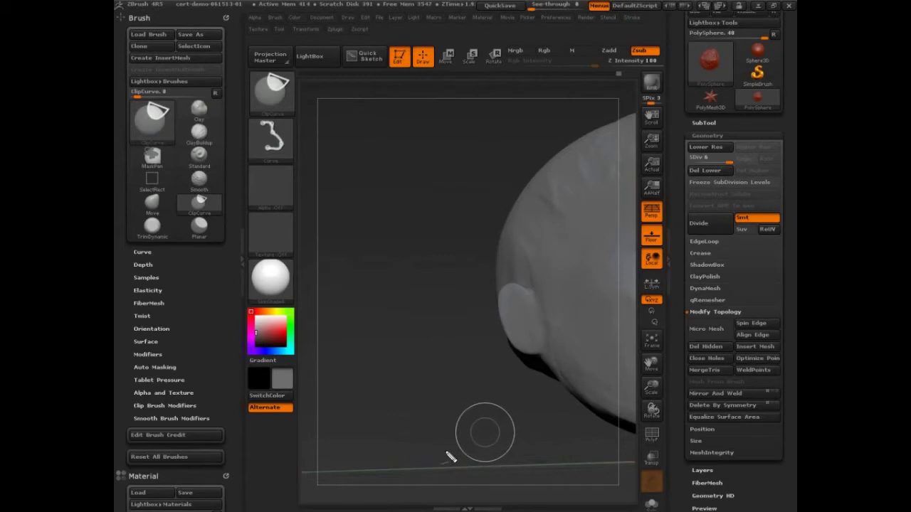
mouse_move(325, 100)
mouse_down()
mouse_move(326, 139)
mouse_move(386, 135)
mouse_move(392, 122)
mouse_move(411, 131)
mouse_up()
mouse_move(314, 146)
mouse_down()
mouse_move(440, 136)
mouse_move(359, 153)
mouse_move(366, 199)
mouse_move(399, 158)
mouse_move(424, 163)
mouse_move(493, 151)
mouse_move(507, 160)
mouse_move(544, 160)
mouse_up()
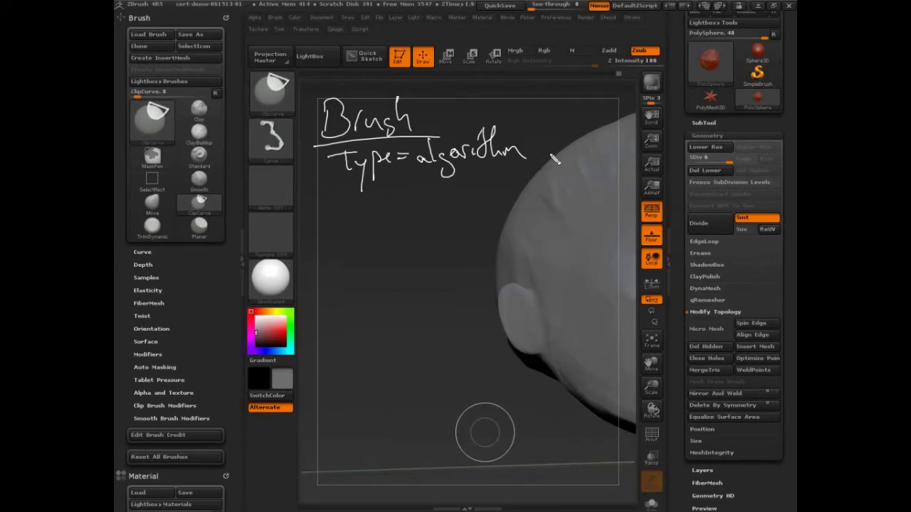
mouse_move(540, 152)
mouse_down()
mouse_move(644, 133)
mouse_move(549, 150)
mouse_move(564, 130)
mouse_up()
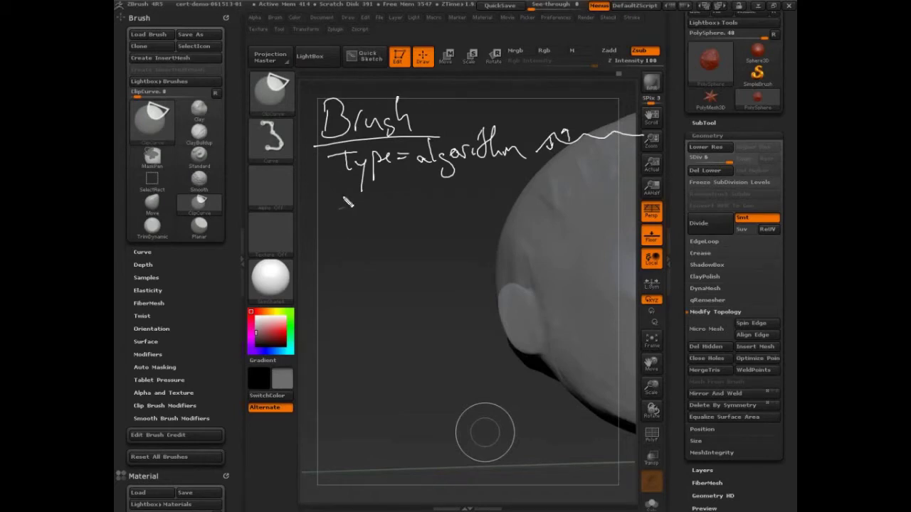
- Write "Brush mo" and "Alpha" below, circle the Brush palette title, and draw arrows from both notes to their matching settings
mouse_move(343, 187)
mouse_down()
mouse_move(343, 209)
mouse_move(350, 198)
mouse_move(367, 206)
mouse_move(400, 186)
mouse_move(448, 205)
mouse_move(445, 194)
mouse_move(253, 240)
mouse_move(214, 307)
mouse_move(231, 316)
mouse_up()
mouse_move(159, 10)
mouse_down()
mouse_move(127, 30)
mouse_move(163, 12)
mouse_up()
mouse_move(346, 212)
mouse_down()
mouse_move(345, 243)
mouse_move(425, 231)
mouse_up()
mouse_move(348, 229)
mouse_down()
mouse_move(337, 231)
mouse_move(257, 26)
mouse_up()
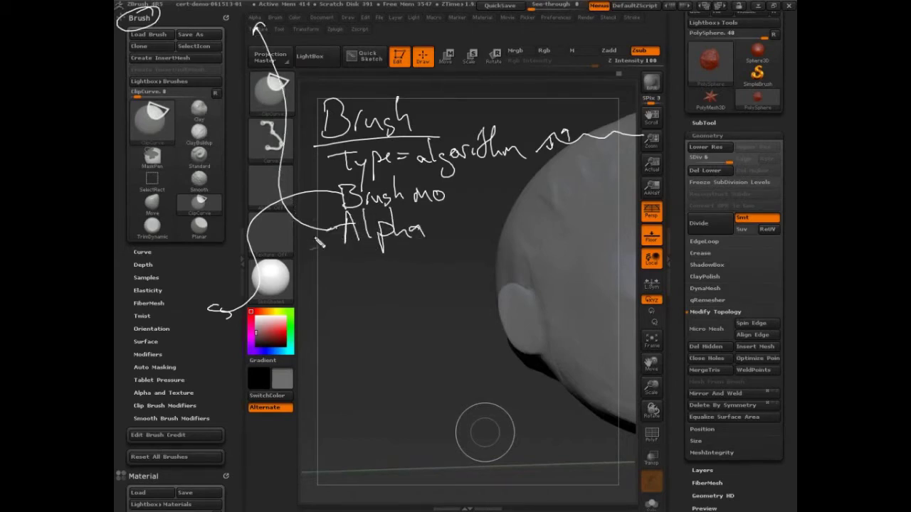
mouse_move(333, 231)
mouse_down()
mouse_move(240, 210)
mouse_move(258, 192)
mouse_up()
- Write "Texture" under the Alpha note and draw arrows from it to the Texture menu name and the texture thumbnail
drag(331, 253, 364, 252)
mouse_move(351, 253)
mouse_down()
mouse_move(351, 282)
mouse_move(376, 277)
mouse_up()
drag(377, 261, 393, 274)
drag(408, 239, 412, 278)
mouse_move(396, 256)
mouse_down()
mouse_move(421, 255)
mouse_move(440, 269)
mouse_move(444, 258)
mouse_up()
mouse_move(445, 264)
mouse_down()
mouse_move(457, 260)
mouse_move(570, 57)
mouse_move(455, 63)
mouse_move(272, 44)
mouse_move(259, 30)
mouse_up()
drag(334, 280, 292, 246)
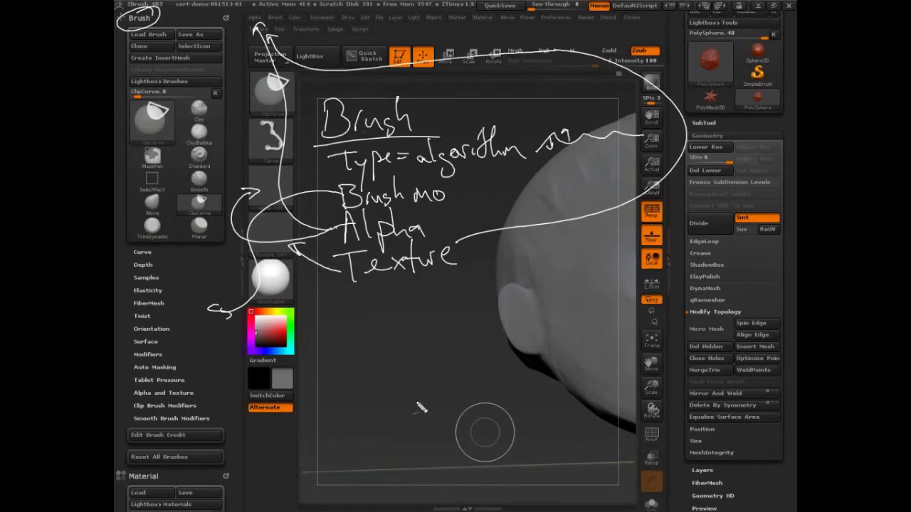
- Write "Stroke" with a green arrow to the Stroke menu name and "lazy curve" beneath, plus "Picker" with the Picker menu name circled
mouse_move(362, 292)
mouse_down()
mouse_move(343, 317)
mouse_move(453, 311)
mouse_move(548, 229)
mouse_move(639, 34)
mouse_move(633, 24)
mouse_up()
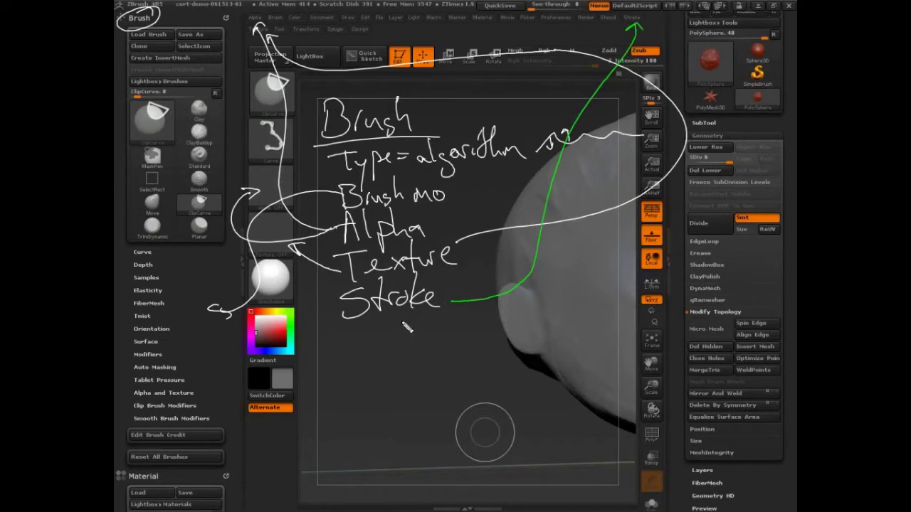
mouse_move(399, 314)
mouse_down()
mouse_move(400, 325)
mouse_move(433, 331)
mouse_move(401, 340)
mouse_move(443, 332)
mouse_up()
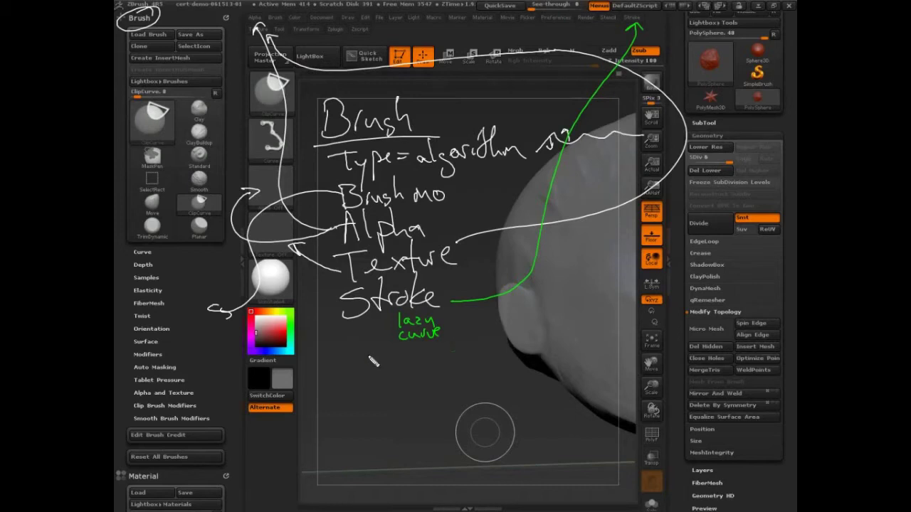
mouse_move(348, 381)
mouse_down()
mouse_move(377, 369)
mouse_move(441, 369)
mouse_up()
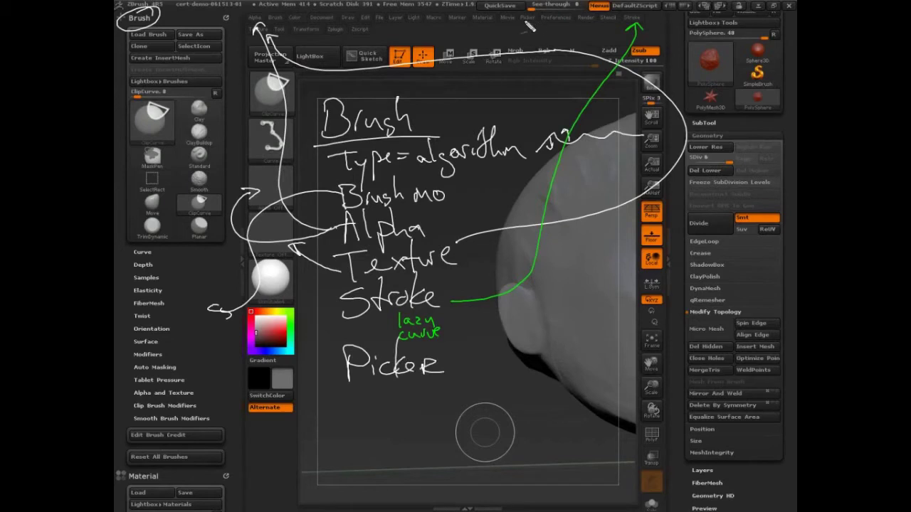
drag(530, 27, 526, 30)
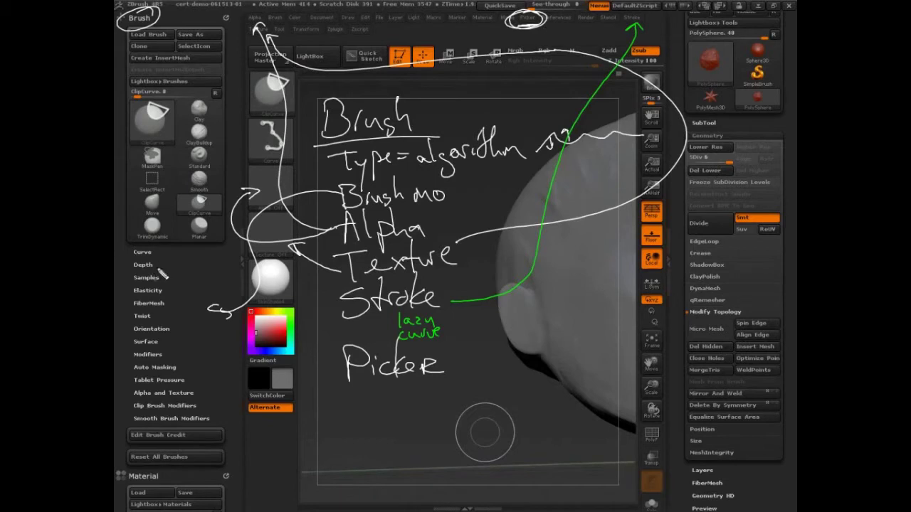
- Circle Depth, Samples and Modifiers in the Brush palette, and mark Alpha and Texture, Tablet Pressure and Auto Masking with dashes
mouse_move(161, 260)
mouse_down()
mouse_move(137, 261)
mouse_move(163, 263)
mouse_move(151, 281)
mouse_up()
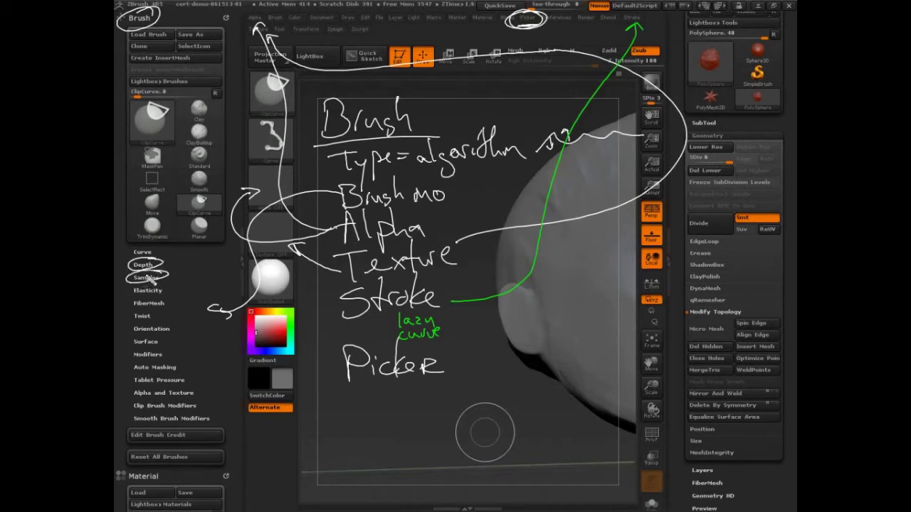
drag(162, 356, 124, 365)
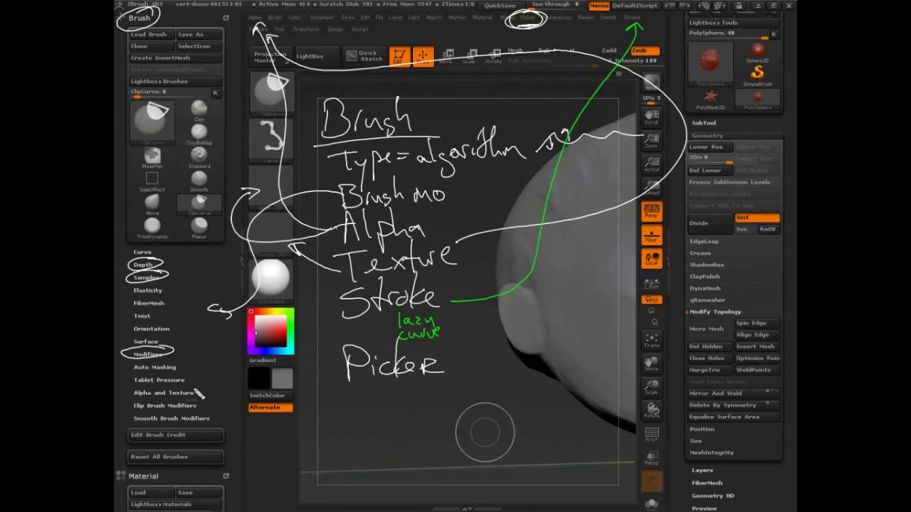
drag(117, 393, 131, 392)
mouse_move(119, 368)
mouse_down()
mouse_move(131, 367)
mouse_move(130, 380)
mouse_up()
mouse_move(182, 368)
mouse_down()
mouse_move(212, 393)
mouse_move(202, 380)
mouse_up()
- Undo the green mark on Surface, strike through Surface, Orientation, Twist, FiberMesh, Elasticity and Curve, and mark Tablet Pressure
drag(165, 336, 168, 339)
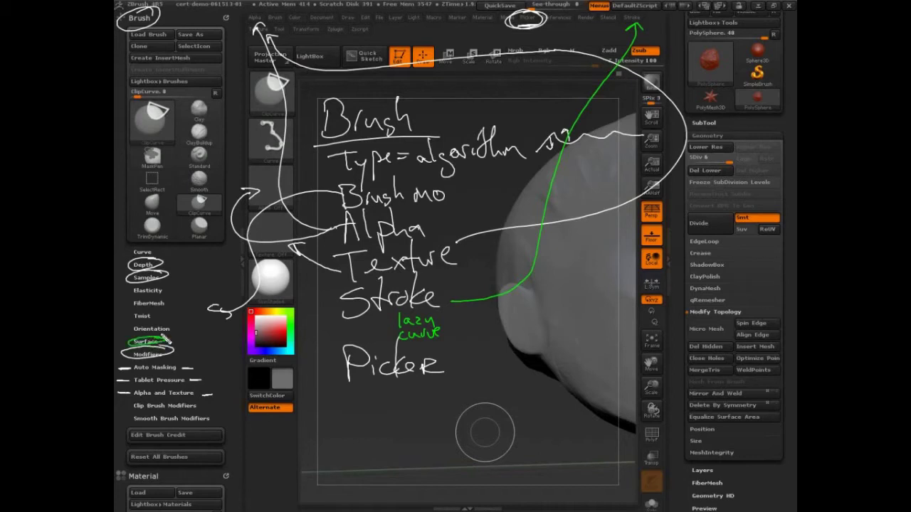
key(ctrl+z)
mouse_move(135, 342)
mouse_down()
mouse_move(177, 342)
mouse_move(180, 328)
mouse_up()
mouse_move(127, 316)
mouse_down()
mouse_move(165, 316)
mouse_move(176, 290)
mouse_up()
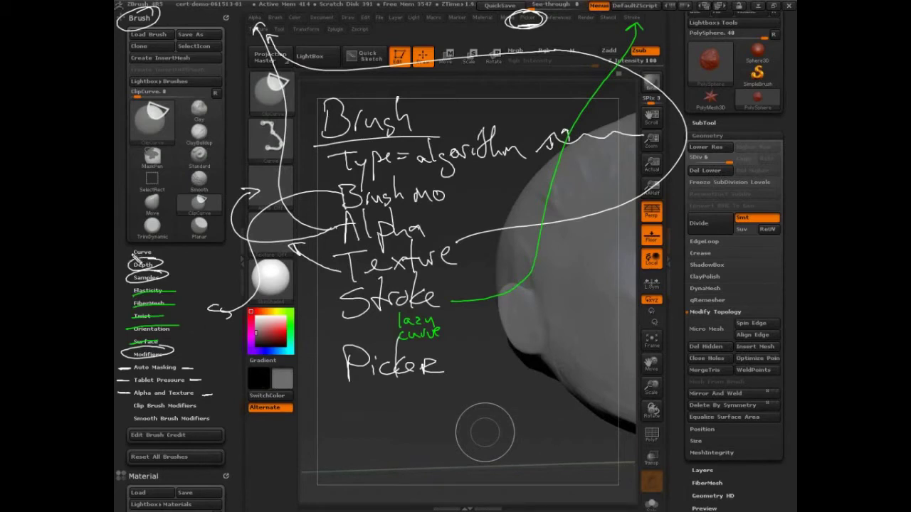
drag(124, 253, 158, 252)
drag(134, 387, 192, 383)
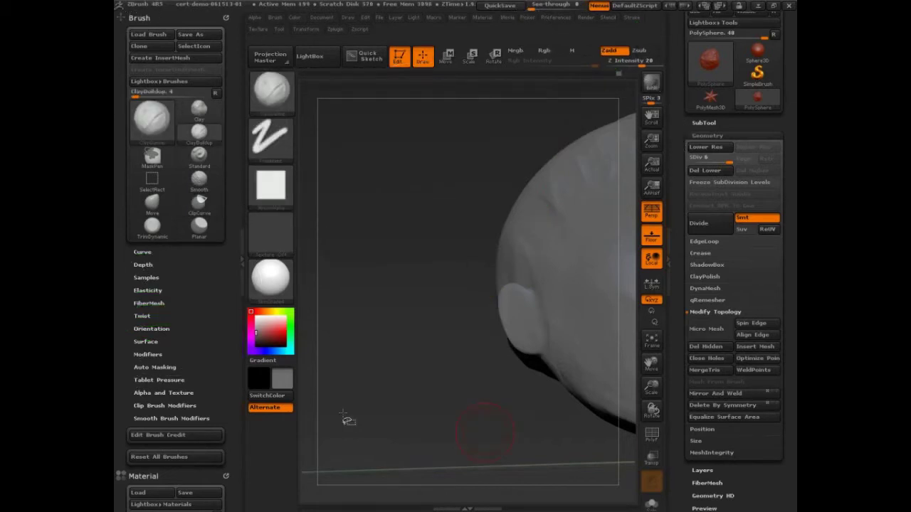
- Set the ClayBuildup brush's Imbed depth to 20
click(144, 265)
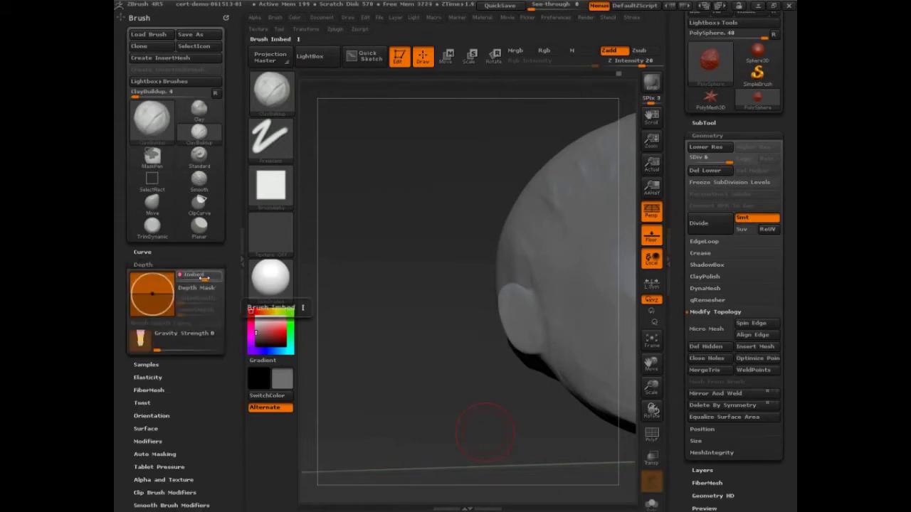
drag(203, 278, 211, 278)
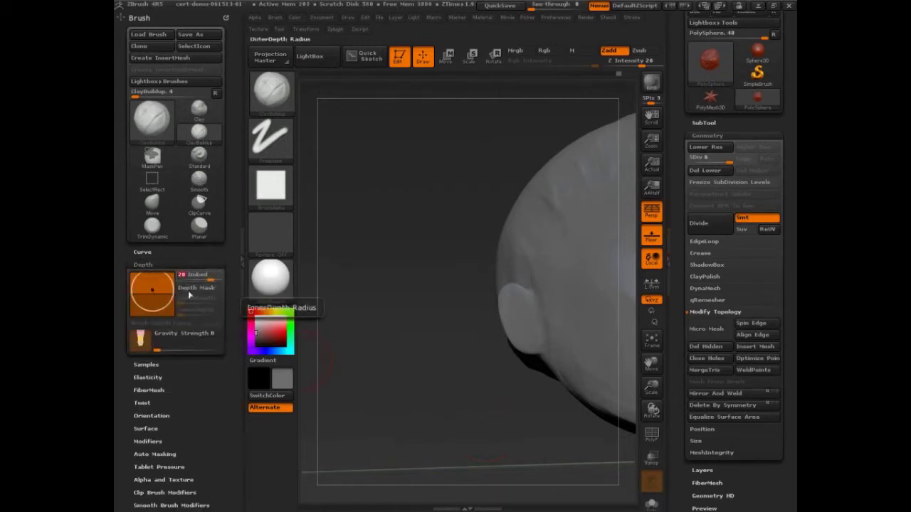
- Switch between the Clay, ClayBuildup and ClayTubes brushes to compare their Imbed depth settings
click(271, 88)
click(344, 145)
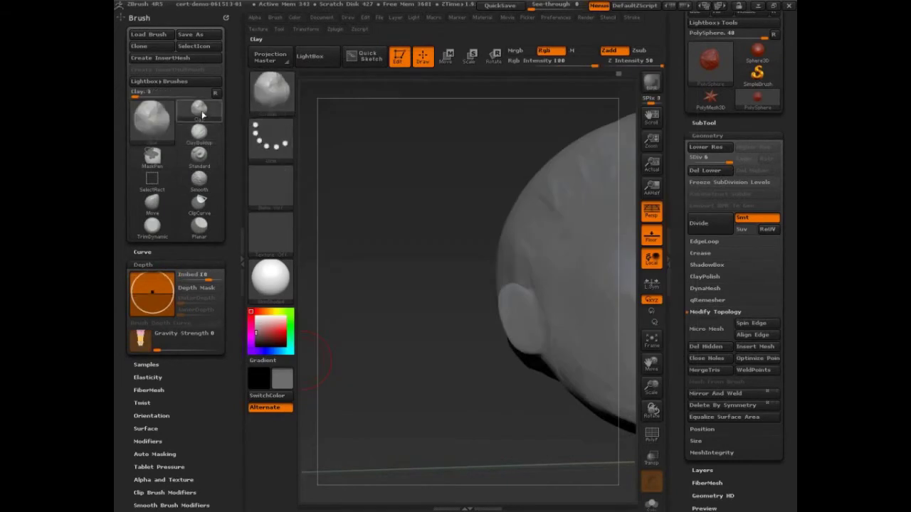
click(271, 89)
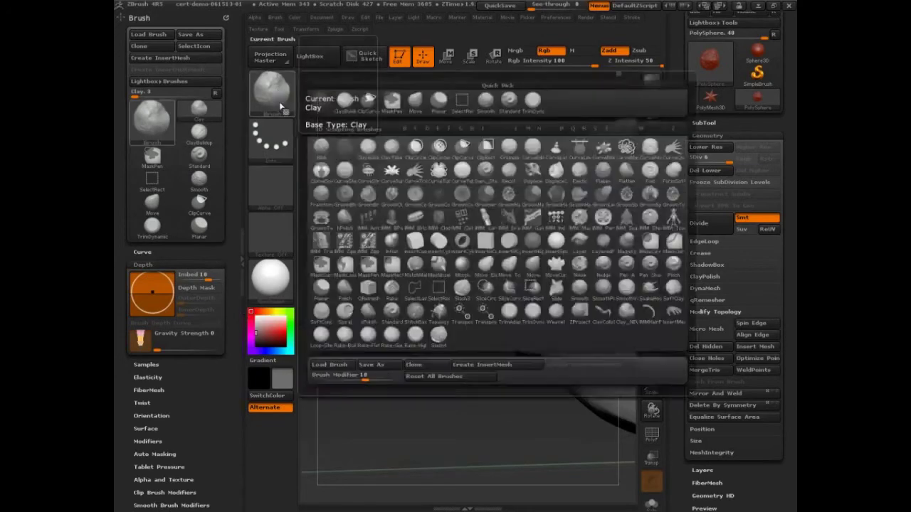
click(281, 99)
click(368, 146)
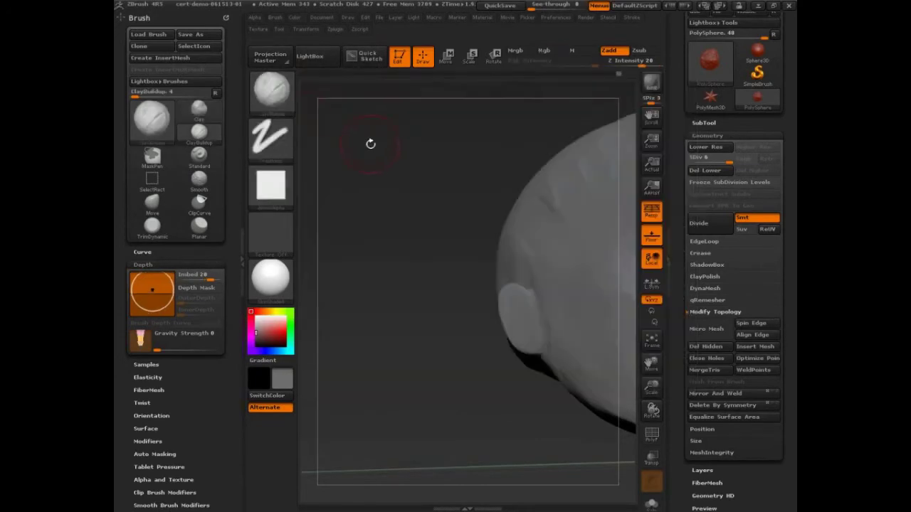
key(b)
click(392, 147)
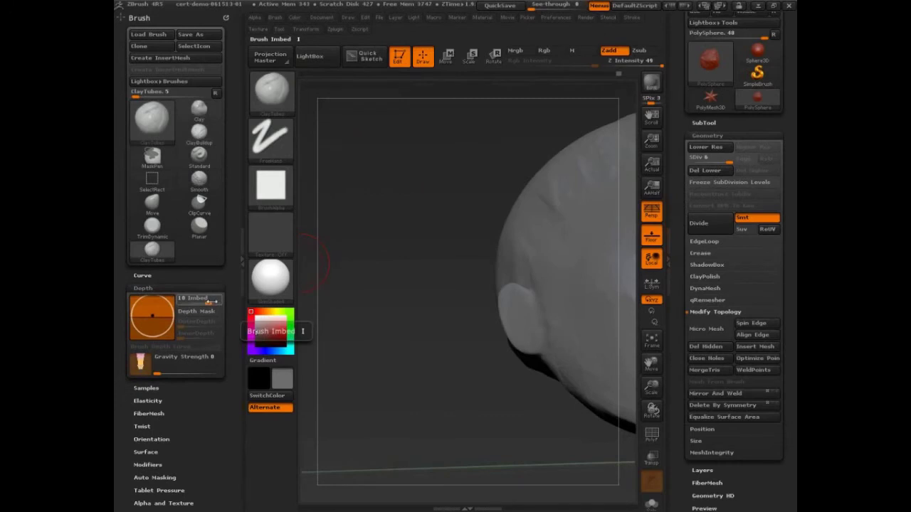
- Inspect the alpha of ClayTubes, and switch to ClayBuildup and Clay to compare their depth settings again
mouse_move(281, 180)
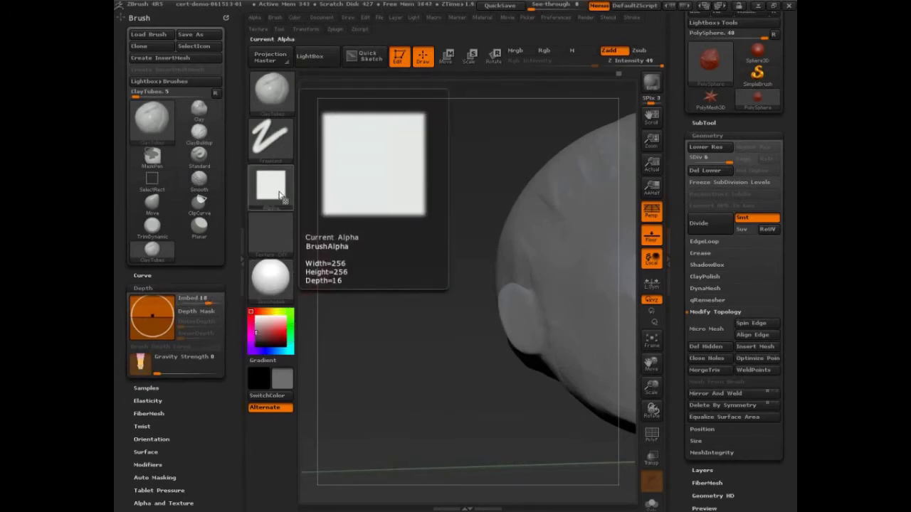
click(270, 89)
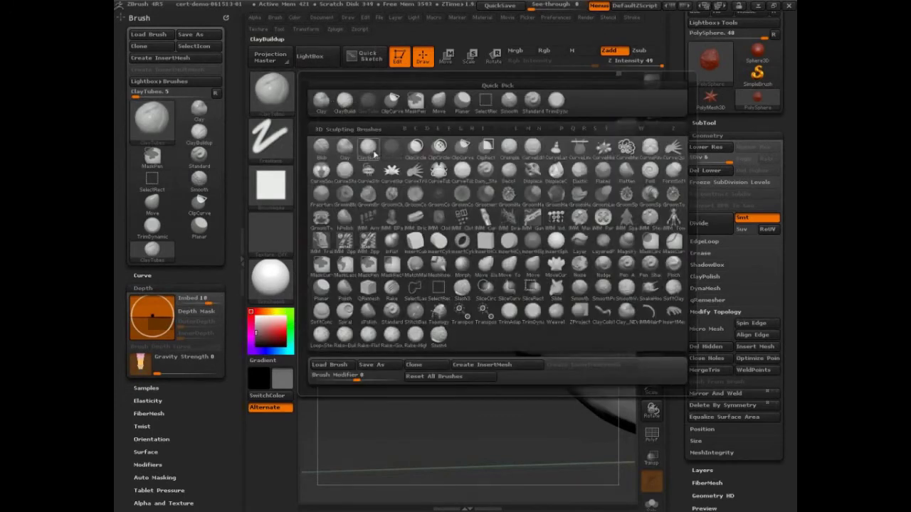
click(371, 149)
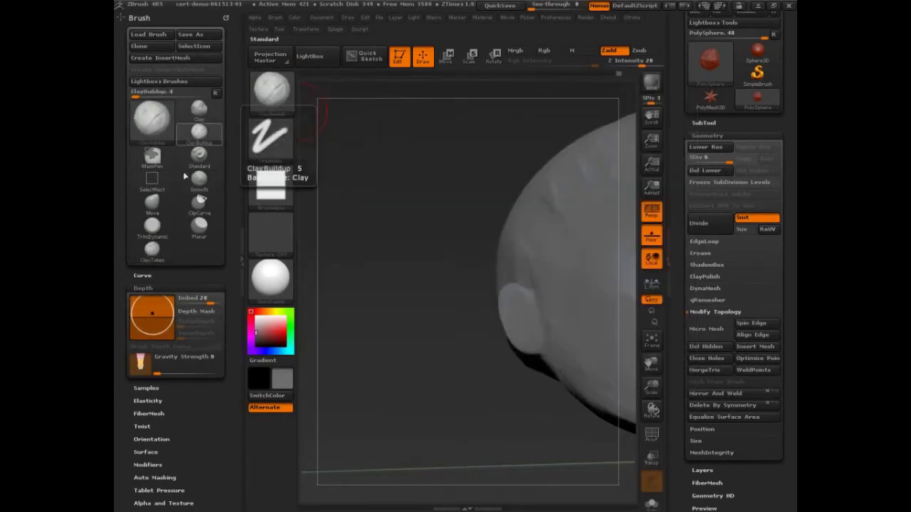
mouse_move(159, 264)
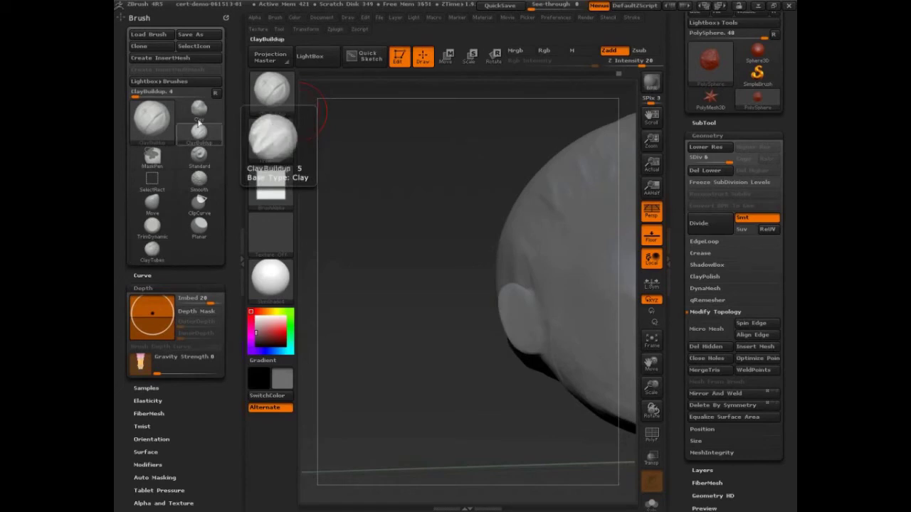
click(200, 111)
mouse_move(215, 121)
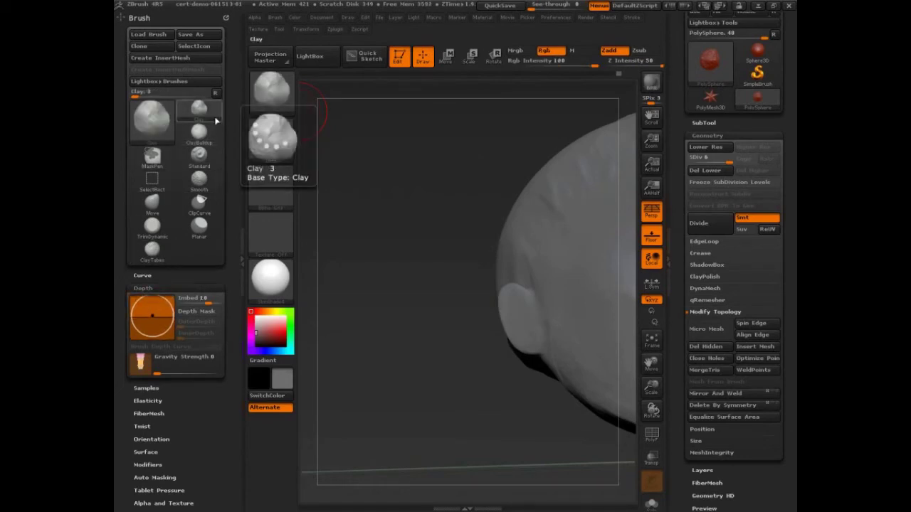
drag(214, 408, 213, 361)
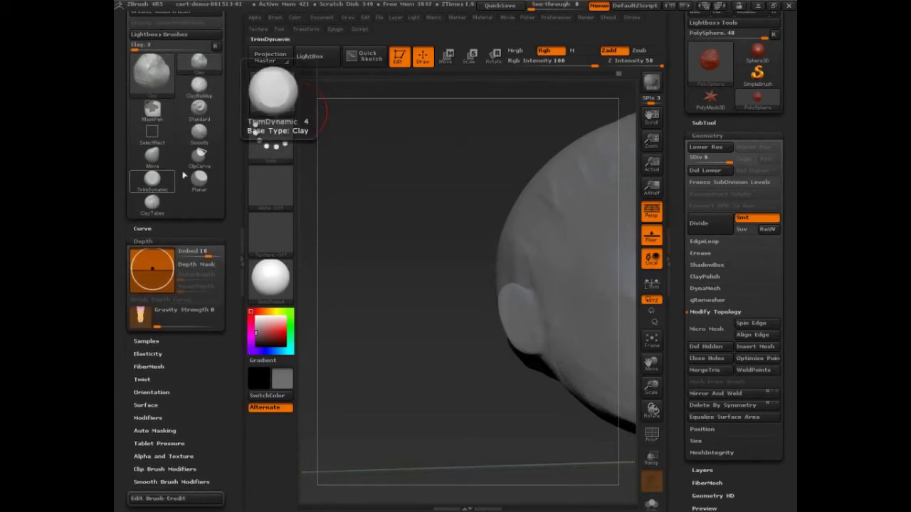
- Select the ClayBuildup brush, collapse its Depth settings and expand its Samples settings
click(199, 80)
click(144, 241)
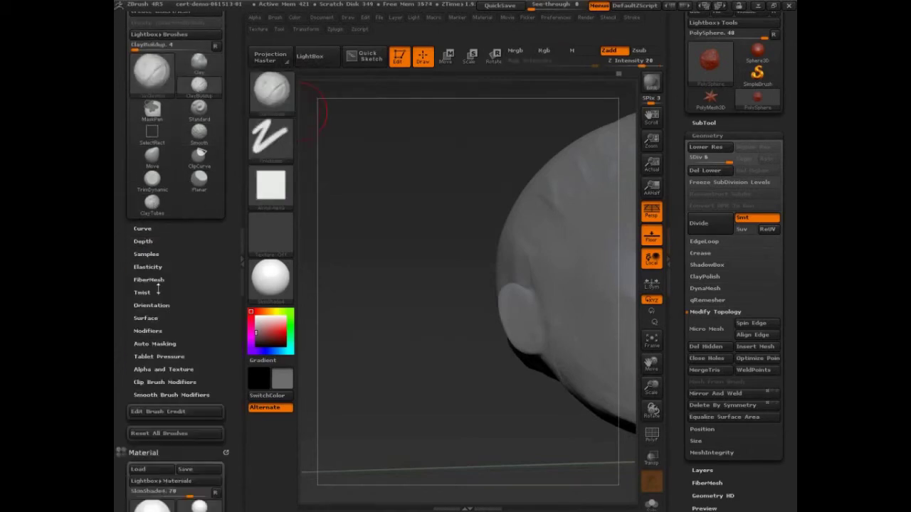
scroll(196, 325, down, 1)
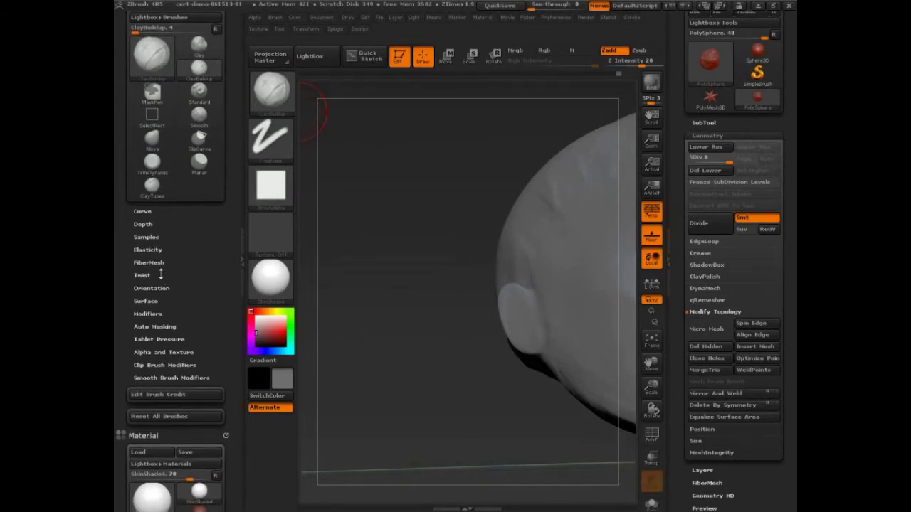
click(146, 237)
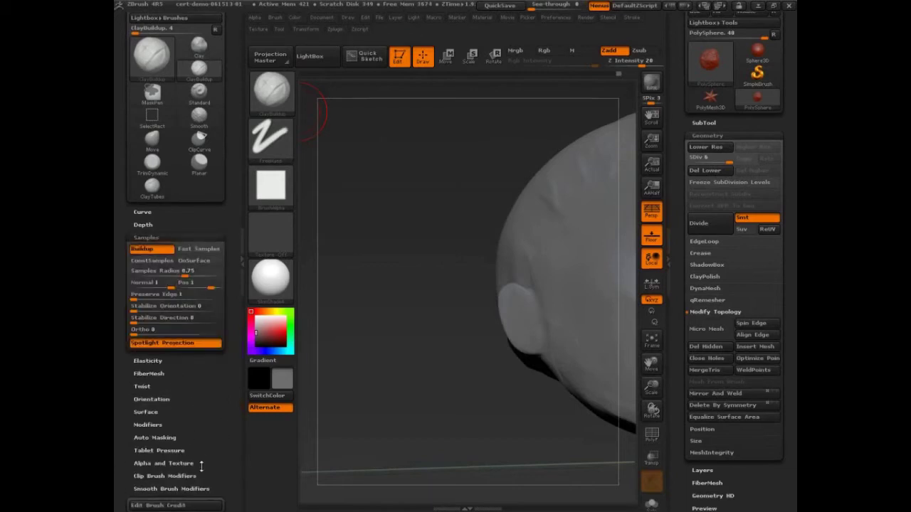
- Switch to the ClayTubes brush and compare its Buildup sampling option with the one of ClayBuildup
click(152, 187)
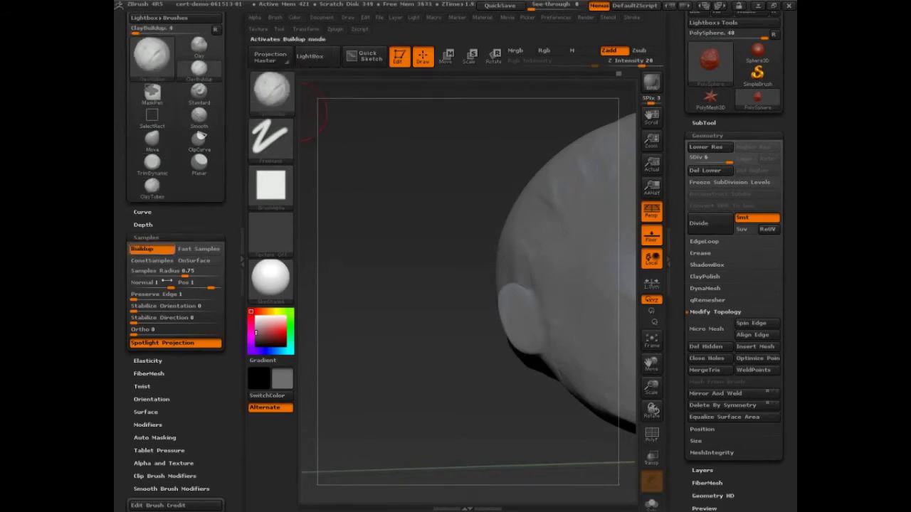
key(ctrl)
key(ctrl+shift)
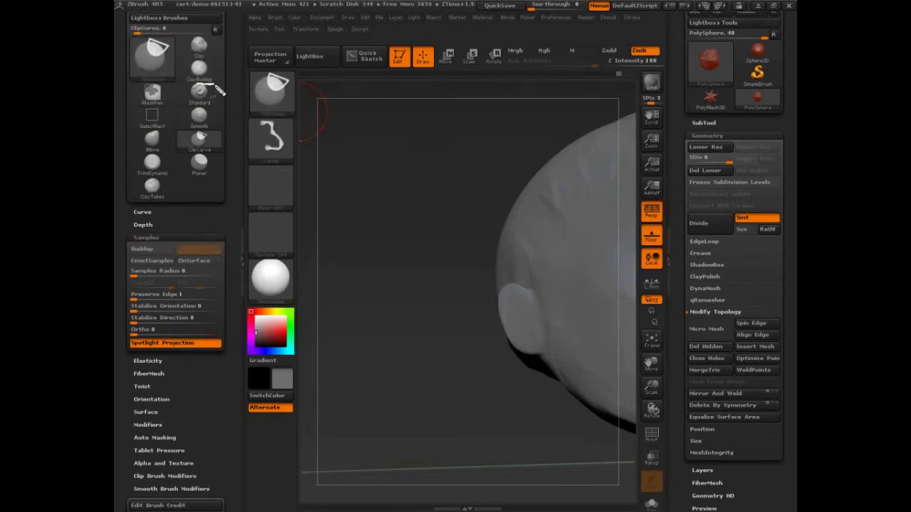
mouse_move(170, 247)
mouse_down()
mouse_move(131, 251)
mouse_move(163, 249)
mouse_up()
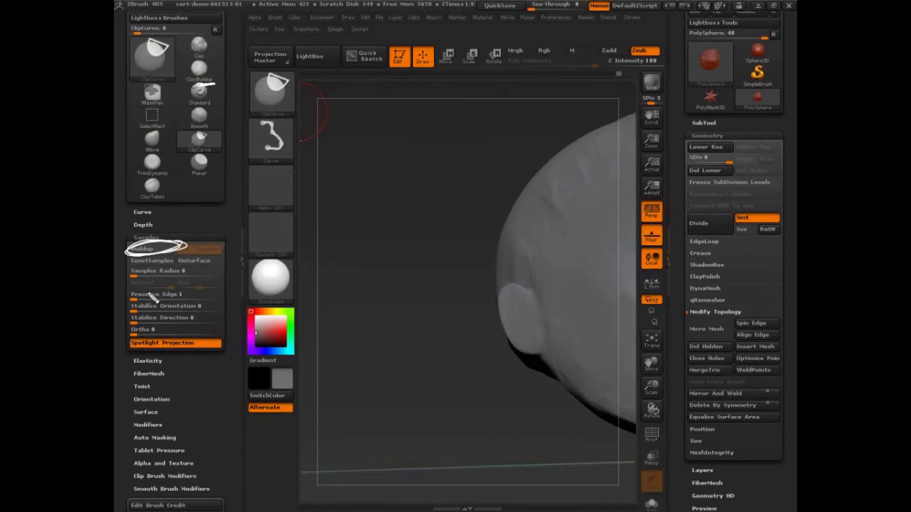
mouse_move(162, 47)
mouse_down()
mouse_move(141, 62)
mouse_move(157, 86)
mouse_up()
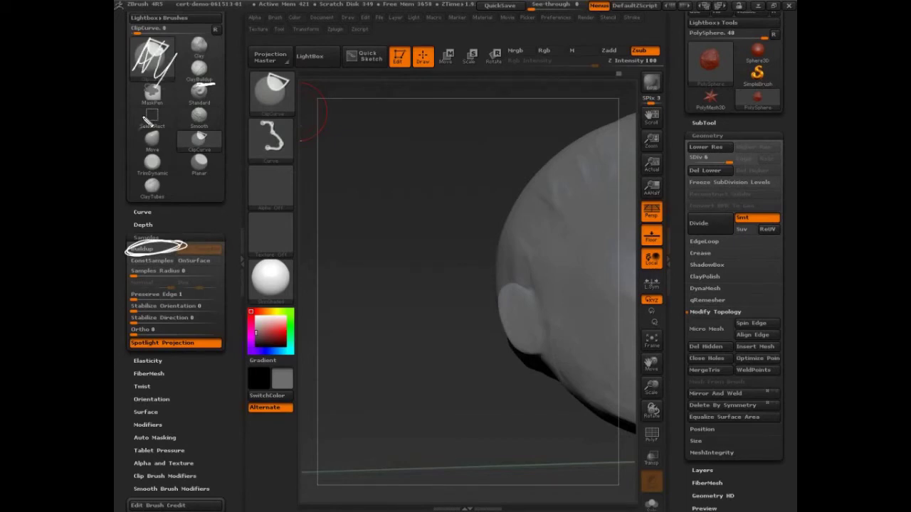
key(Escape)
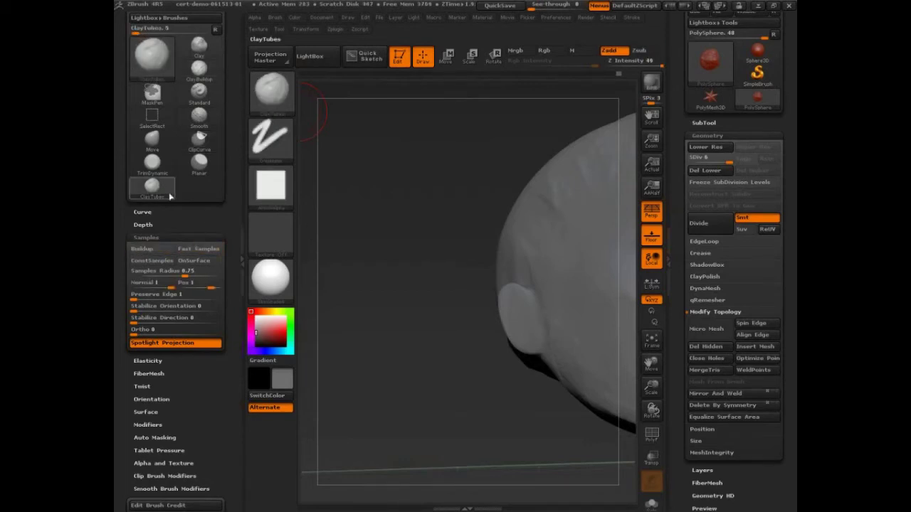
- Select the ClayBuildup brush again and examine its Buildup mode in the Samples settings
key(ctrl)
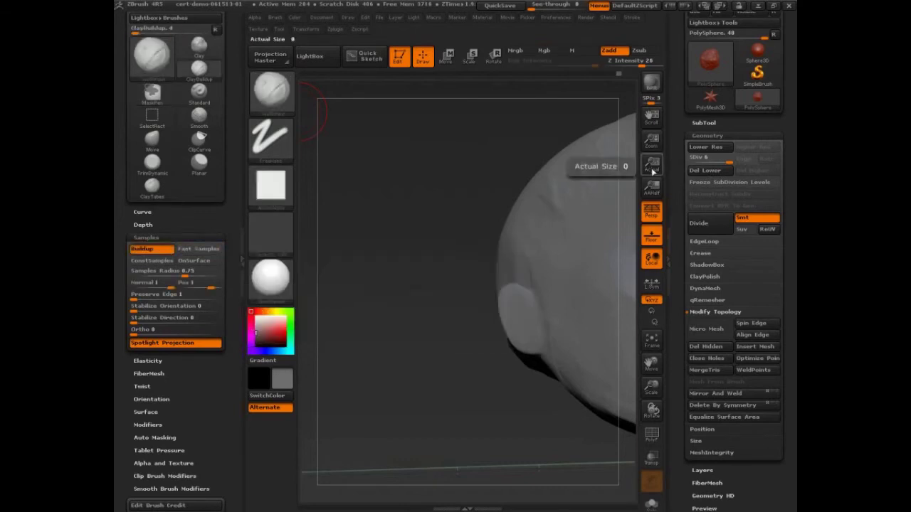
key(ctrl)
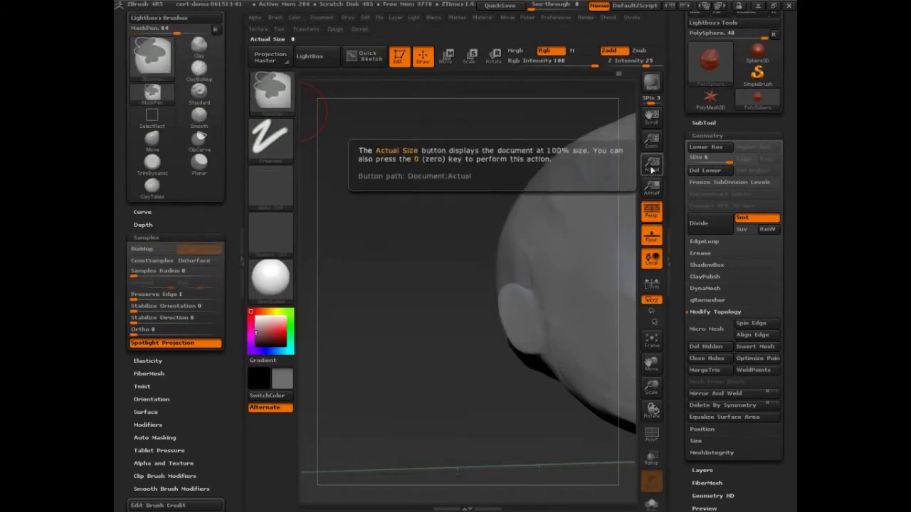
mouse_move(651, 139)
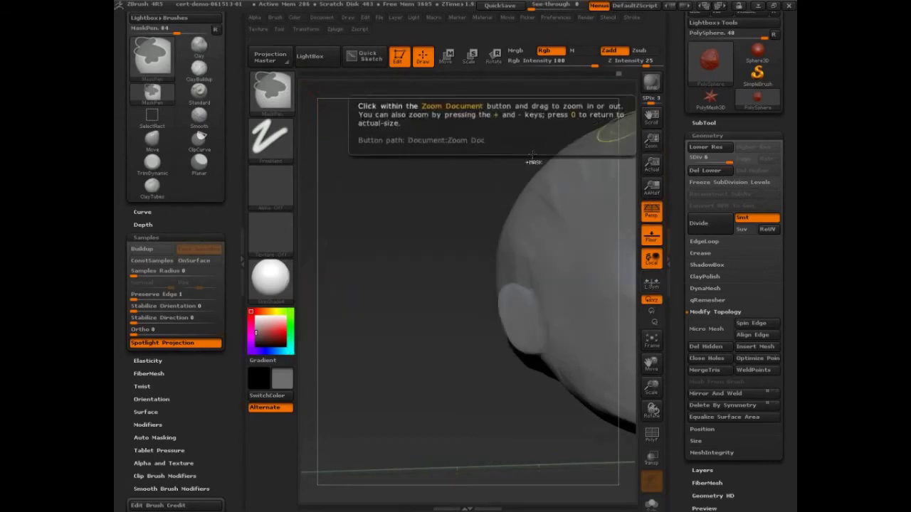
key(b)
key(c)
key(b)
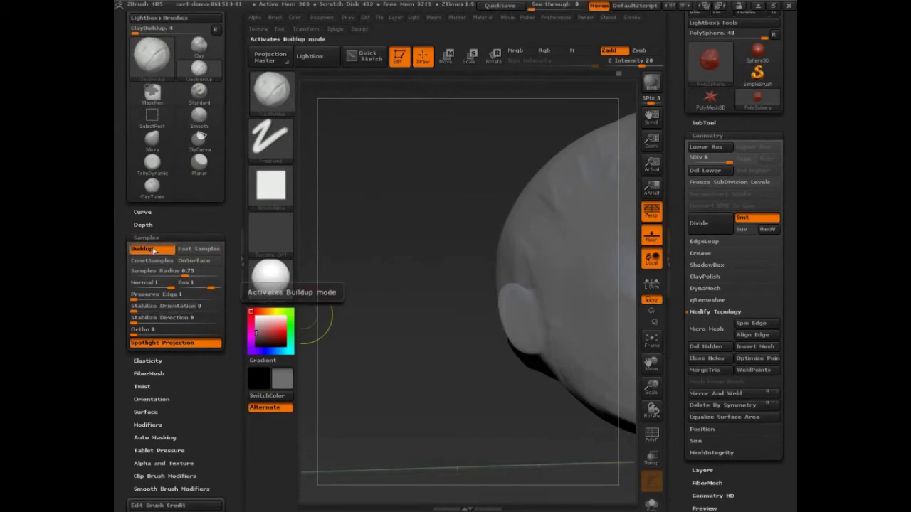
key(ctrl)
- Collapse the Samples settings and compare the brush Modifiers of ClayBuildup and ClayTubes
click(148, 238)
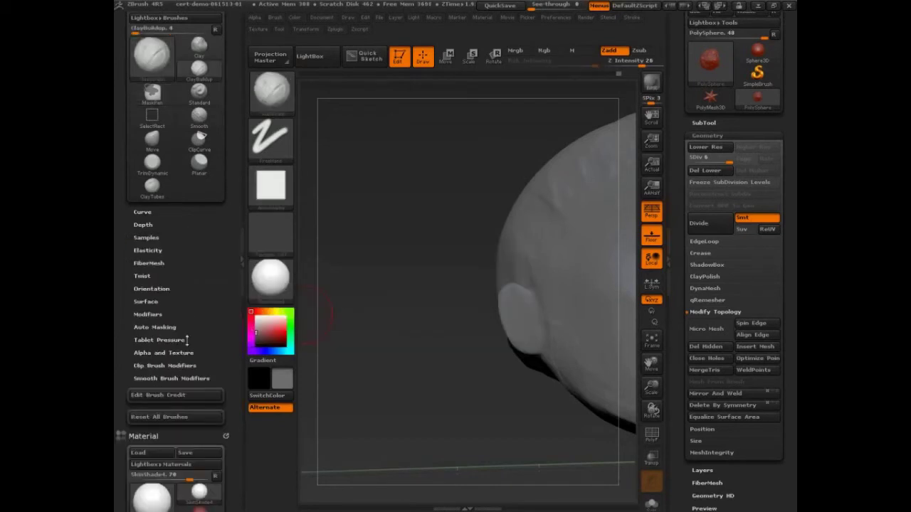
click(148, 314)
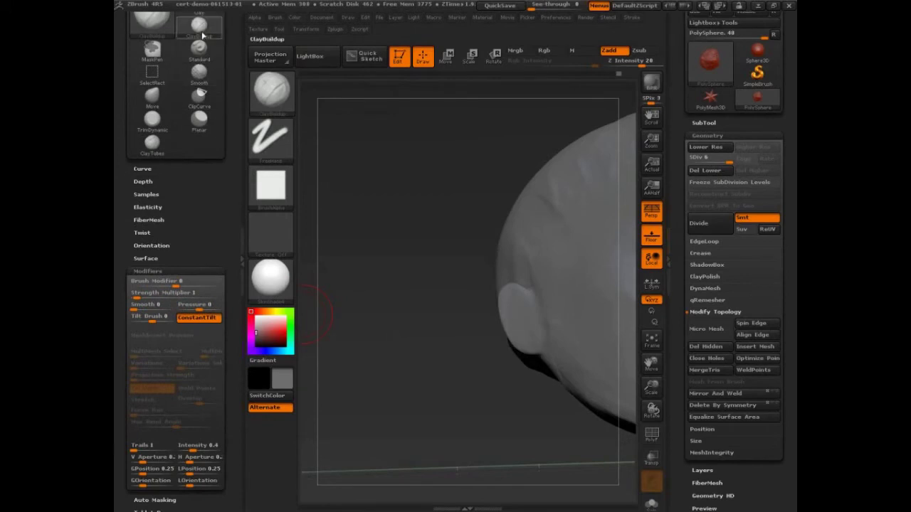
click(153, 147)
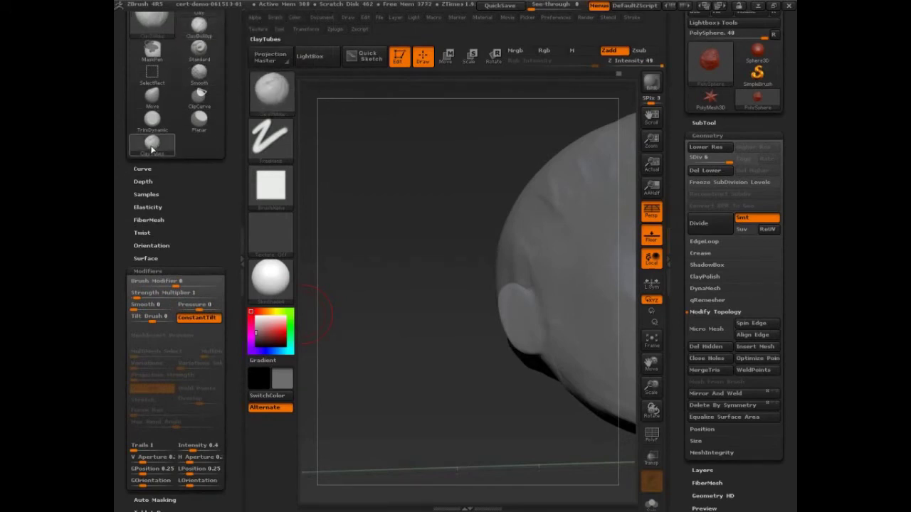
click(149, 271)
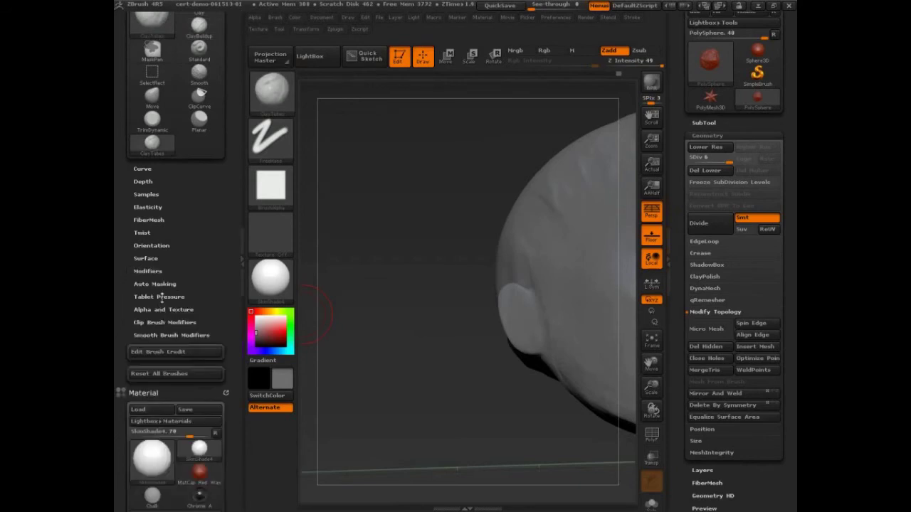
- Compare the tablet pressure curves of ClayTubes and ClayBuildup, including Brush Imbed
click(161, 297)
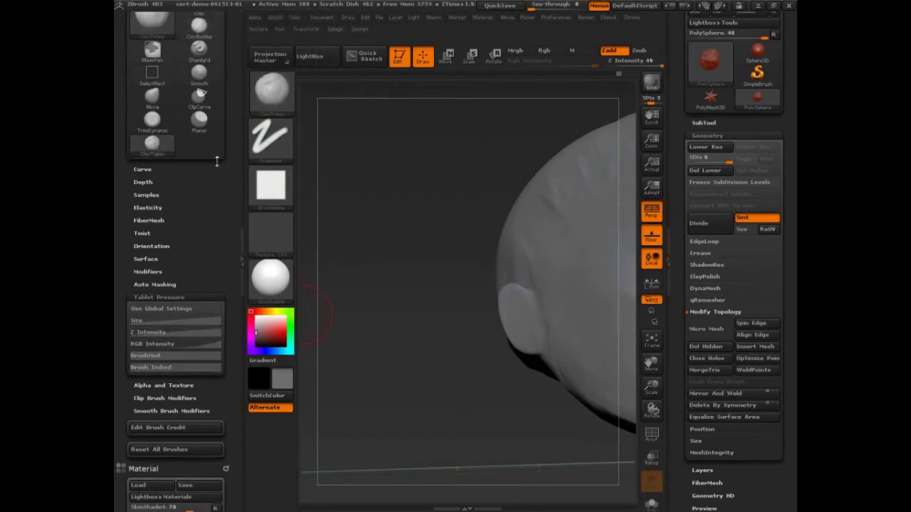
click(199, 27)
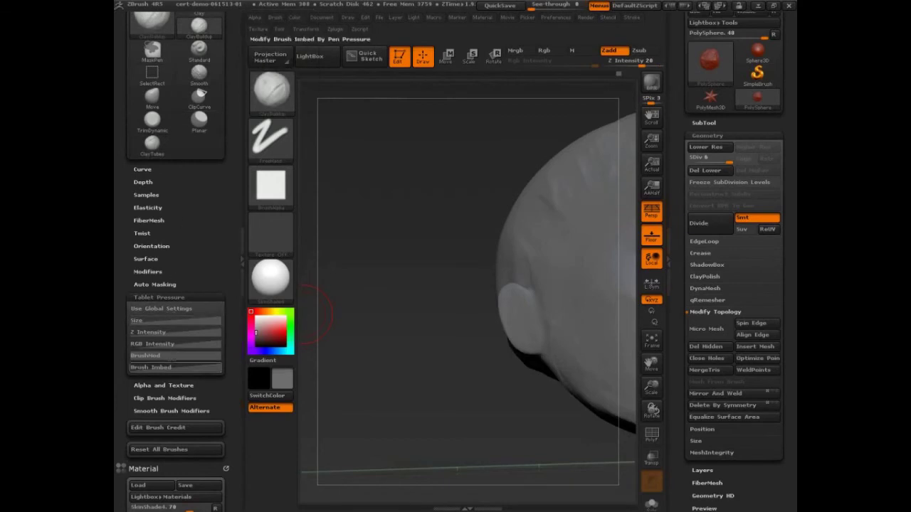
click(165, 297)
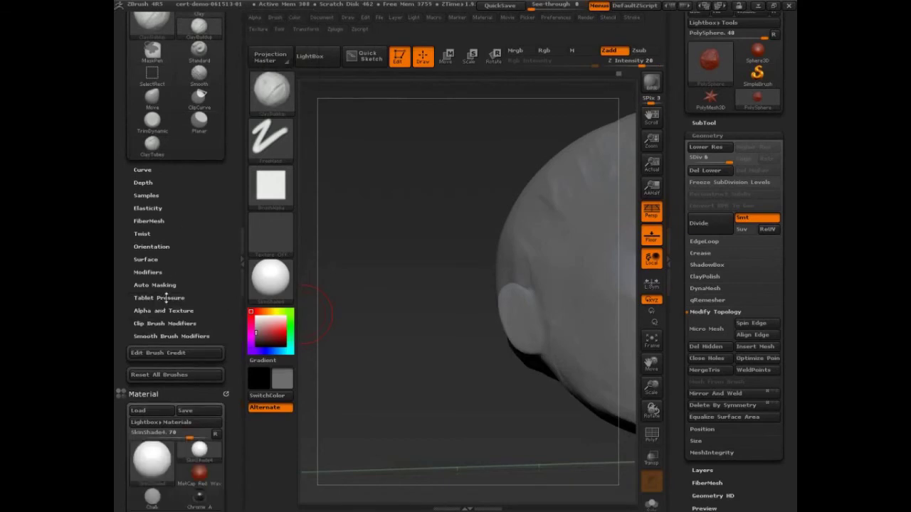
- Compare the Picker orientation mode used by the ClayBuildup and ClayTubes brushes
click(527, 17)
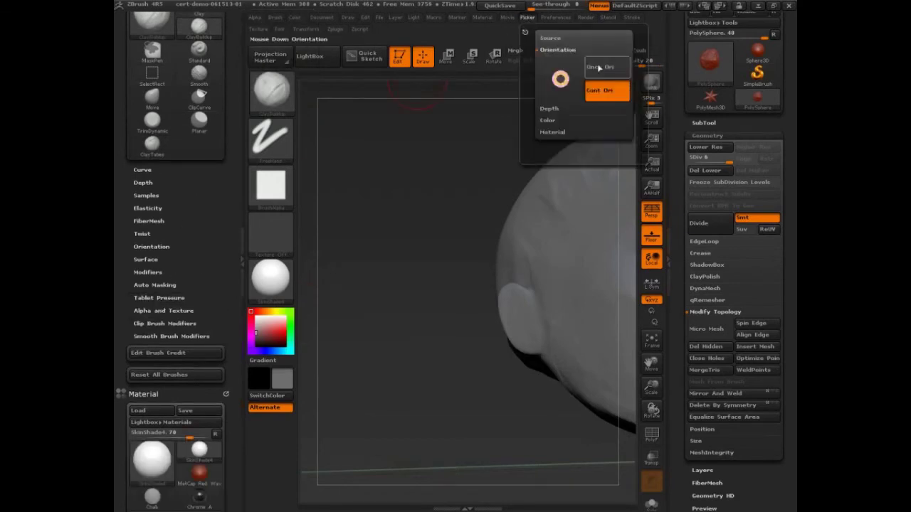
click(605, 91)
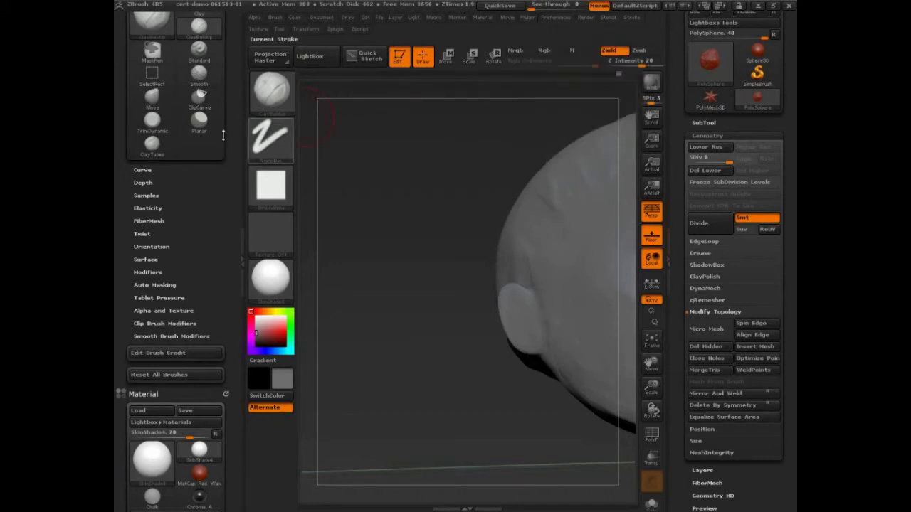
click(526, 18)
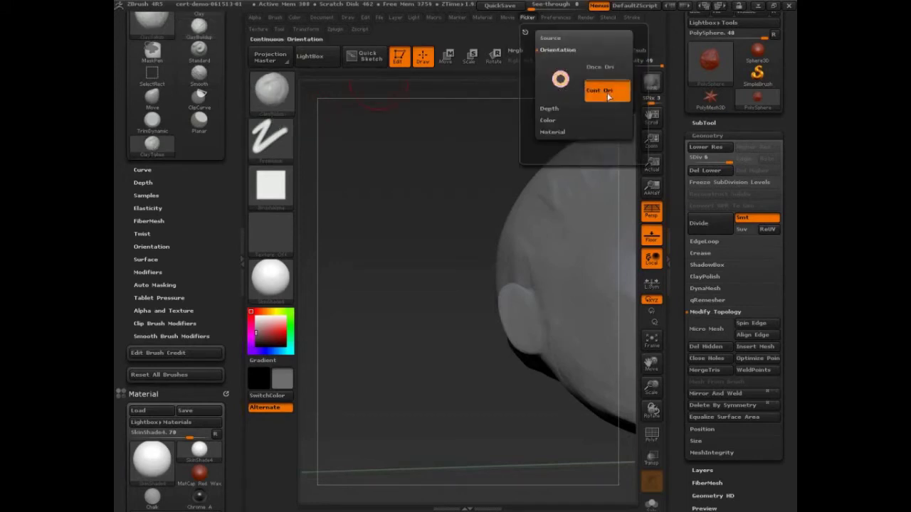
- Examine the stroke's Lazy Mouse and Curve settings for ClayTubes and compare them with ClayBuildup
click(632, 17)
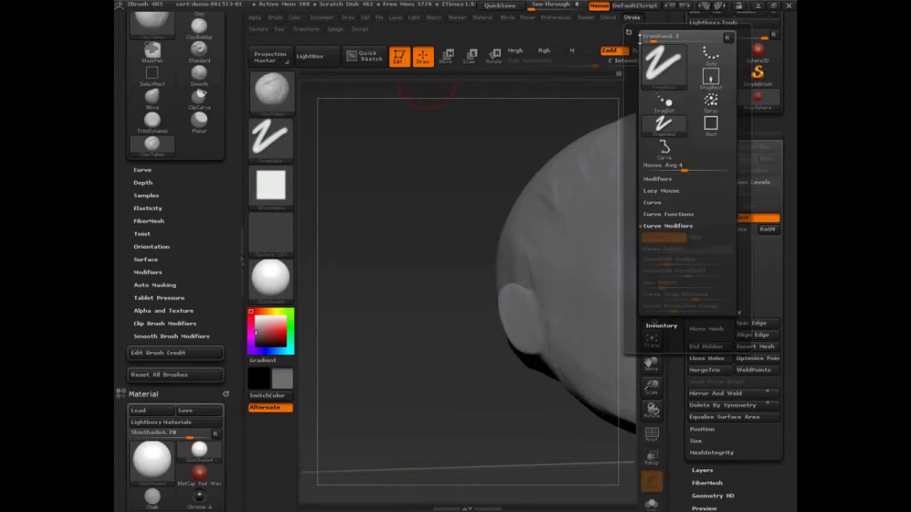
click(664, 191)
click(659, 274)
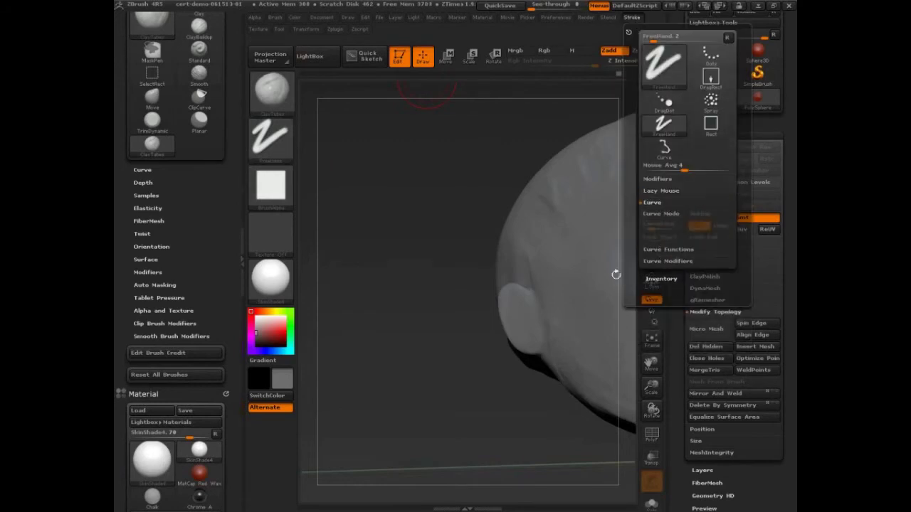
click(198, 27)
click(631, 17)
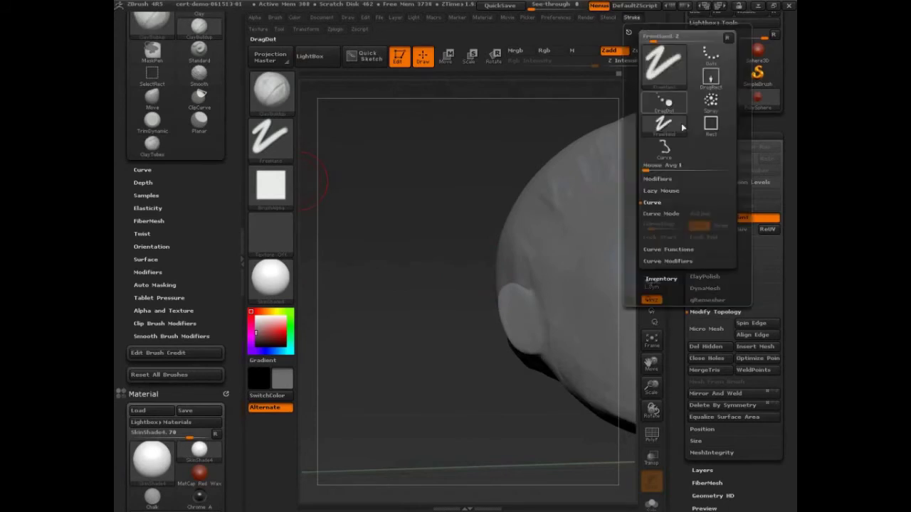
click(662, 191)
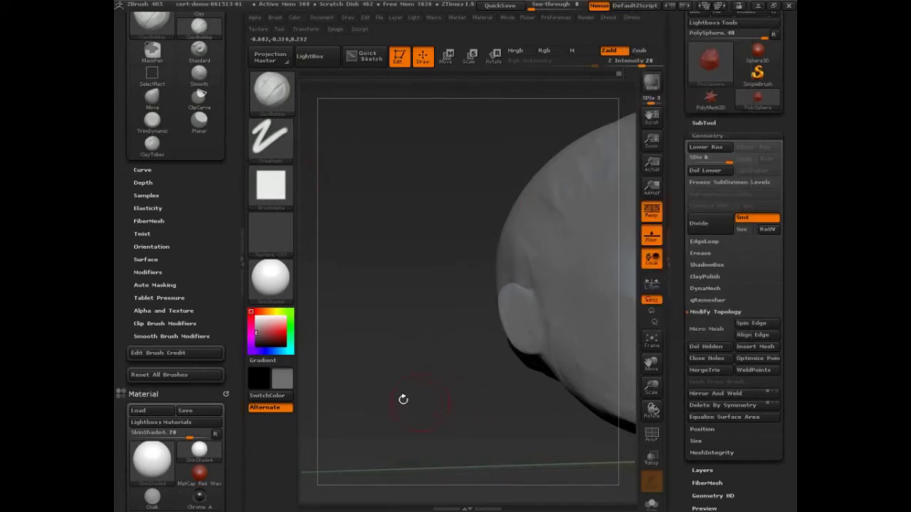
- Expand the Samples settings of the ClayBuildup brush to review its sampling options
click(146, 196)
key(ctrl+shift+d)
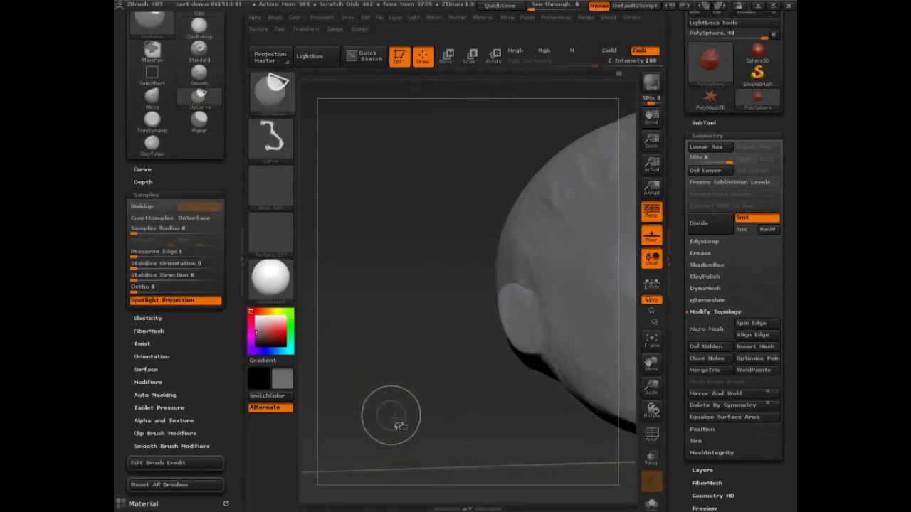
drag(321, 116, 325, 138)
drag(330, 128, 331, 155)
mouse_move(349, 114)
mouse_down()
mouse_move(388, 139)
mouse_move(398, 96)
mouse_move(429, 133)
mouse_move(491, 164)
mouse_move(351, 199)
mouse_move(381, 217)
mouse_move(455, 182)
mouse_move(562, 165)
mouse_up()
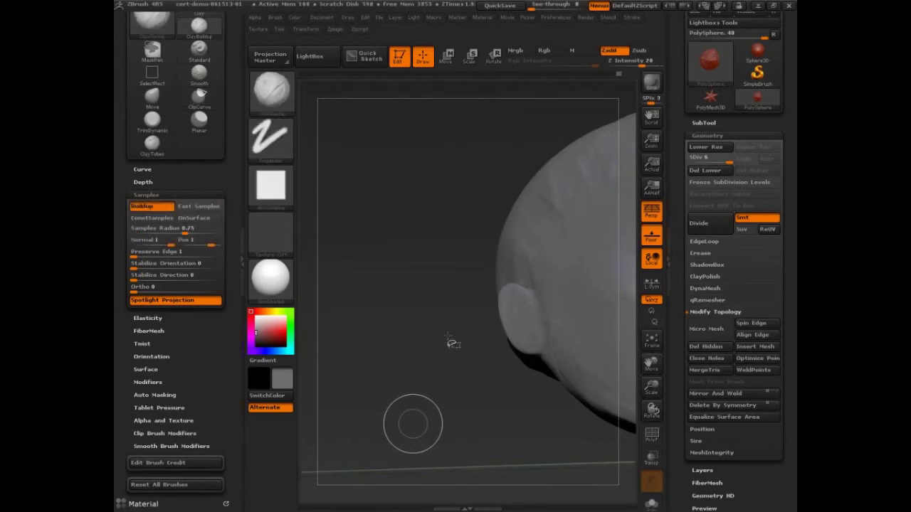
- Select the Clay brush, compare its Samples settings and check its Modifiers
drag(239, 76, 239, 86)
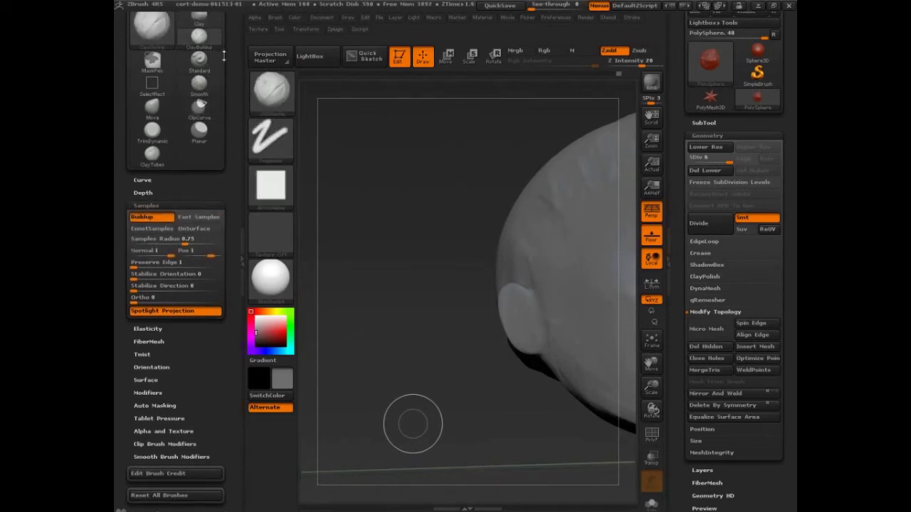
click(199, 21)
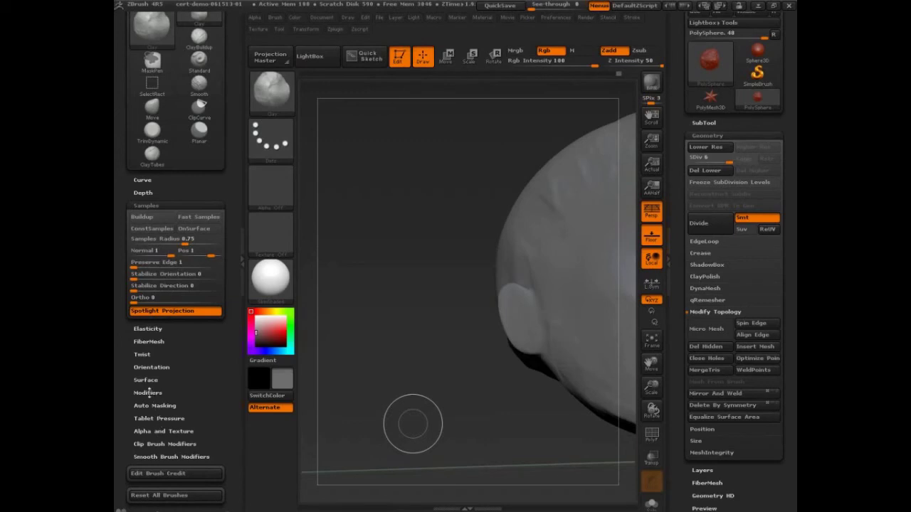
click(148, 389)
click(163, 282)
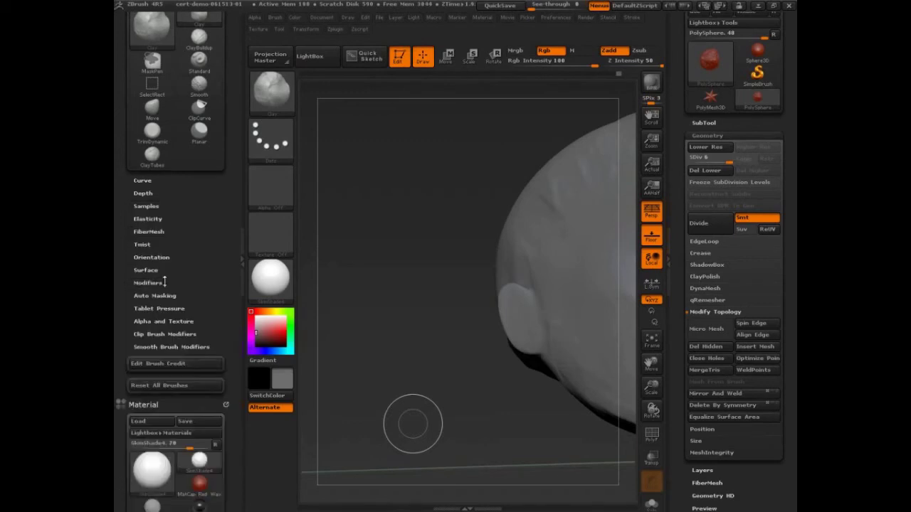
- Check the Clay brush's stroke settings and its Picker orientation mode
click(631, 18)
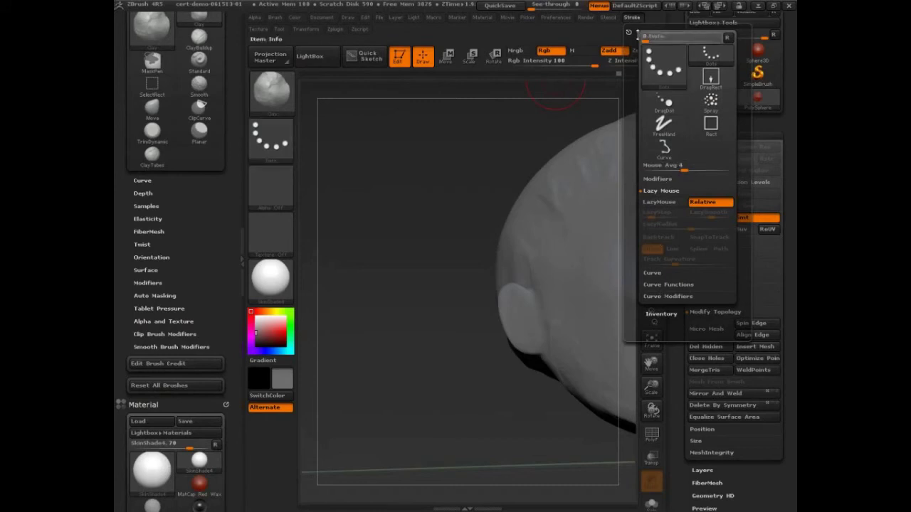
click(526, 20)
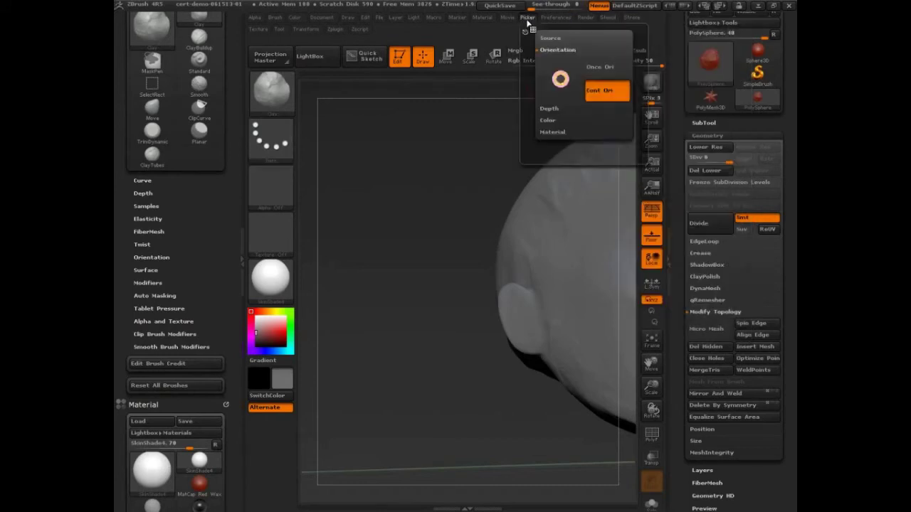
click(603, 104)
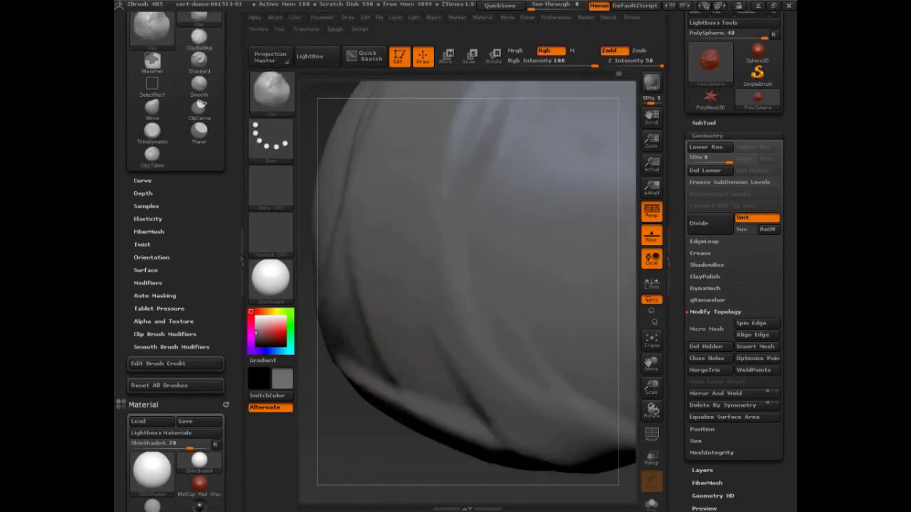
- Sculpt a broad diagonal test stroke across the sphere's upper front with the ClayTubes brush
mouse_move(362, 429)
alt+mouse_down()
mouse_move(391, 394)
mouse_move(404, 410)
mouse_move(350, 402)
alt+mouse_up()
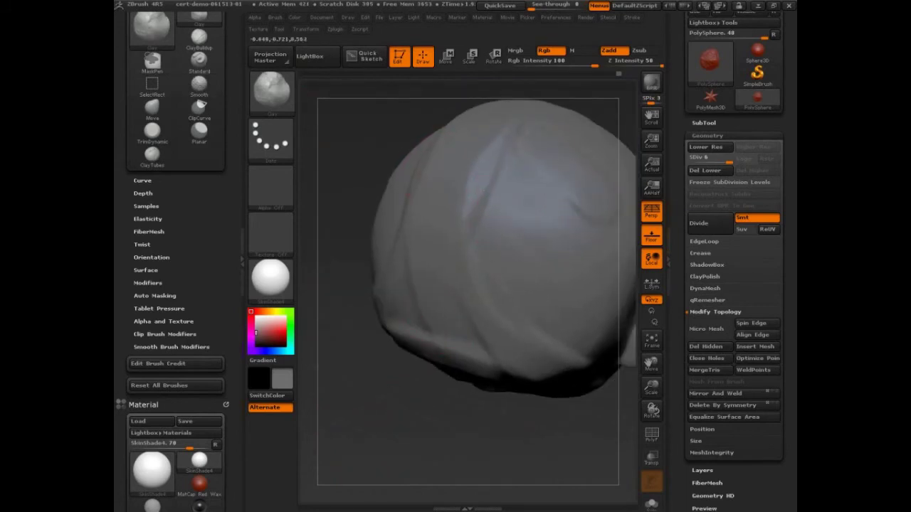
click(151, 153)
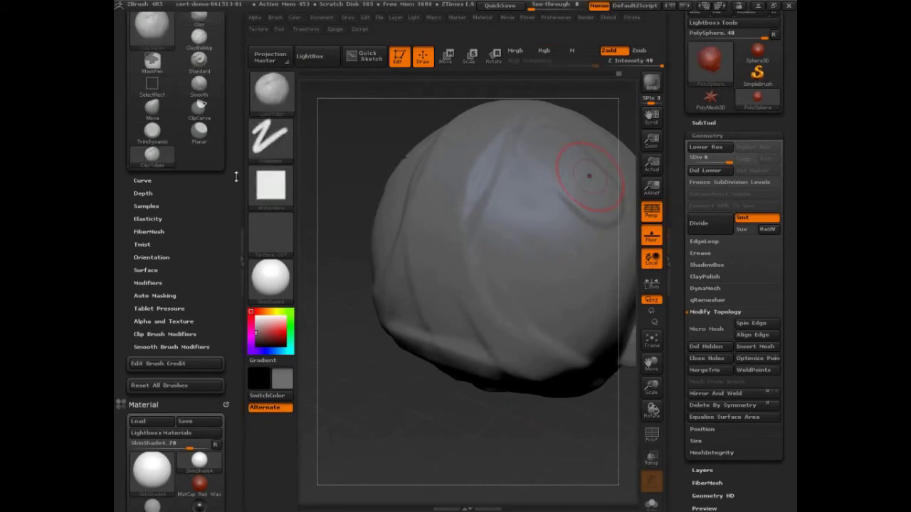
mouse_move(542, 221)
mouse_down()
mouse_move(574, 266)
mouse_move(525, 187)
mouse_move(597, 278)
mouse_up()
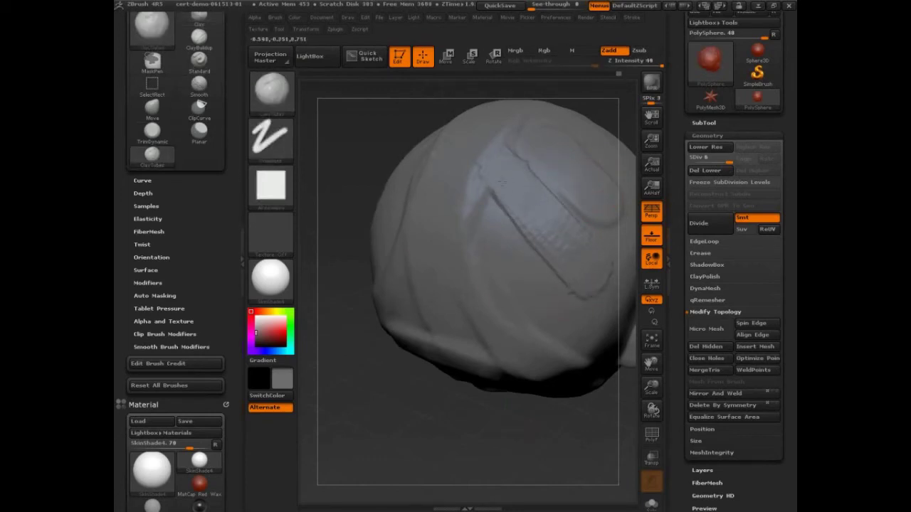
key(ctrl+shift)
drag(494, 174, 593, 285)
drag(534, 131, 612, 211)
key(Escape)
- Select the ClayBuildup brush and sculpt repeated overlapping test strokes on the sphere to build up raised ridges
click(198, 38)
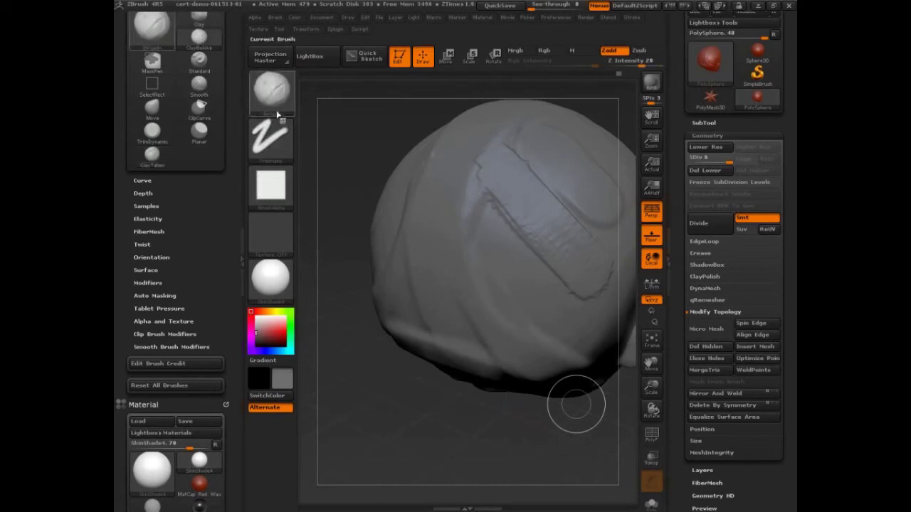
drag(498, 244, 573, 330)
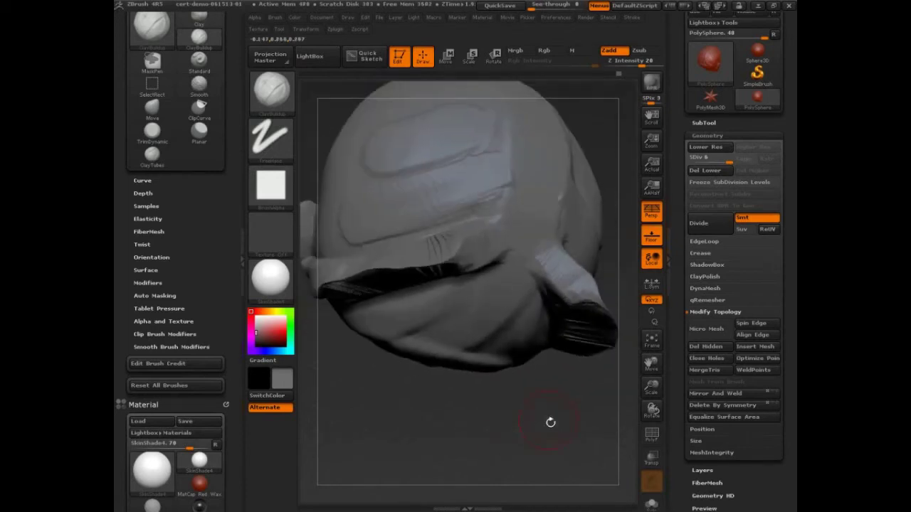
drag(549, 421, 553, 434)
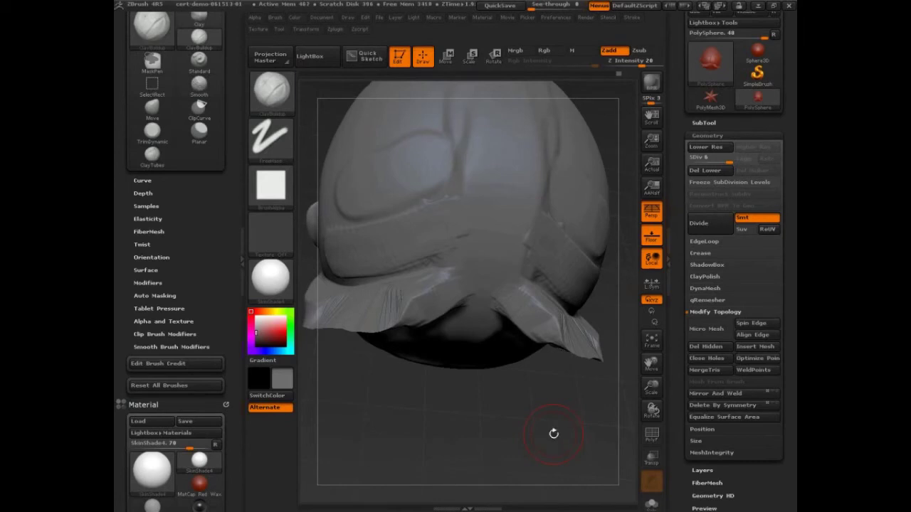
key(ctrl+shift)
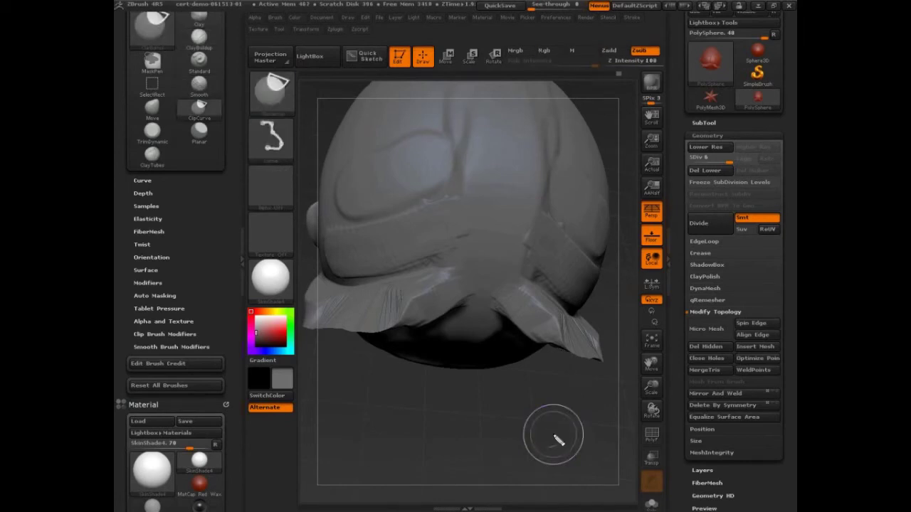
drag(572, 242, 553, 268)
drag(556, 322, 540, 338)
drag(320, 171, 490, 160)
key(ctrl+z)
mouse_move(530, 443)
mouse_down()
mouse_move(549, 373)
mouse_move(539, 424)
mouse_move(439, 380)
mouse_move(369, 325)
mouse_move(356, 256)
mouse_move(344, 360)
mouse_up()
key(ctrl+shift)
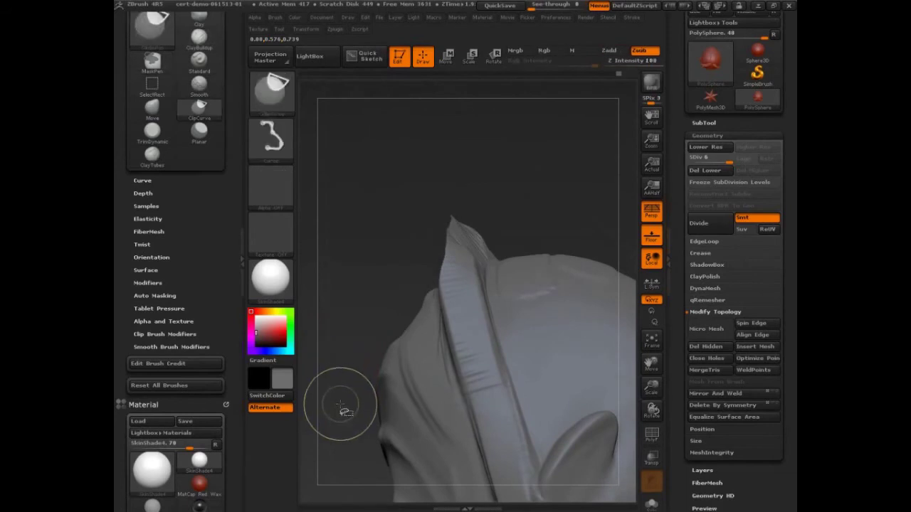
mouse_move(590, 262)
ctrl+shift+mouse_down()
mouse_move(481, 271)
mouse_move(401, 359)
mouse_move(400, 345)
ctrl+shift+mouse_up()
mouse_move(618, 276)
ctrl+shift+mouse_down()
mouse_move(578, 269)
mouse_move(460, 299)
mouse_move(386, 390)
ctrl+shift+mouse_up()
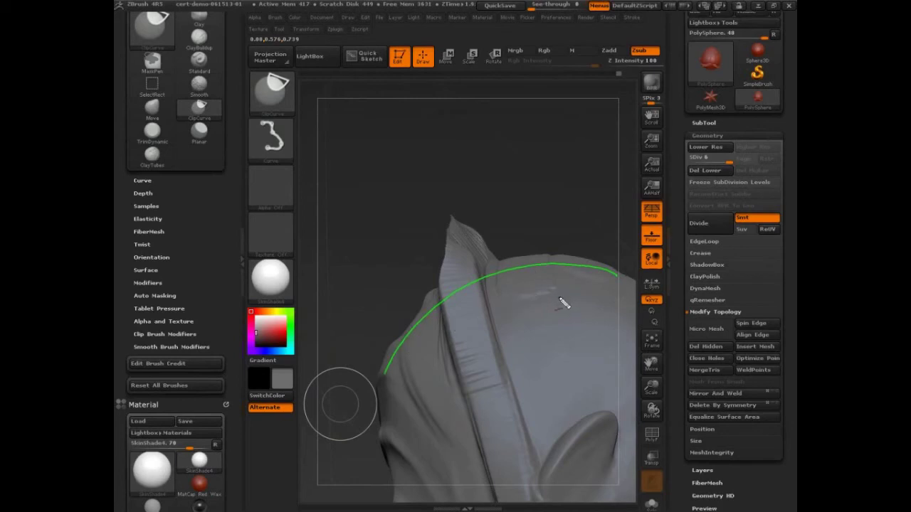
key(ctrl+z)
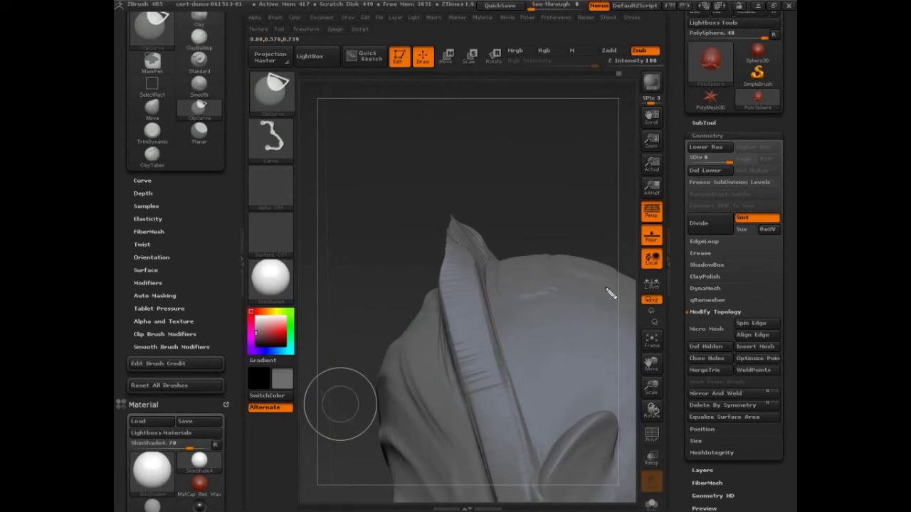
mouse_move(623, 285)
ctrl+shift+mouse_down()
mouse_move(535, 273)
mouse_move(384, 390)
ctrl+shift+mouse_up()
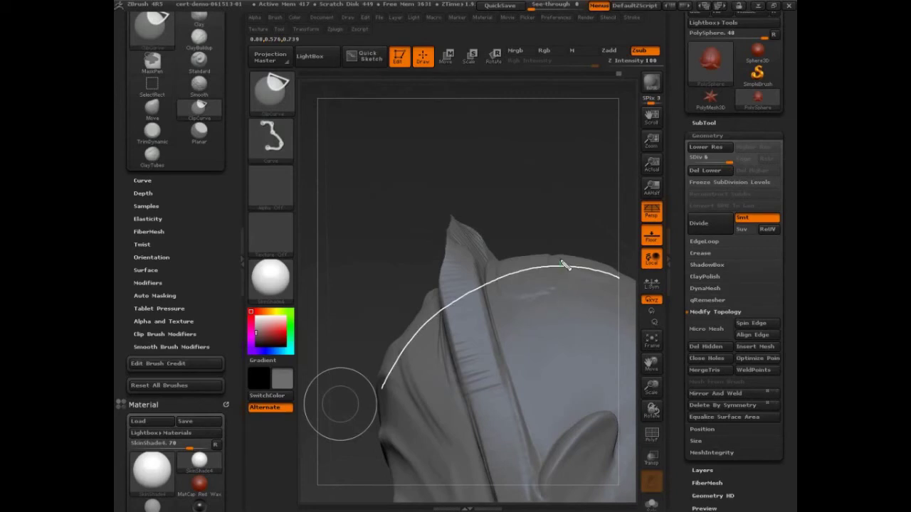
mouse_move(561, 262)
mouse_down()
mouse_move(613, 268)
mouse_move(616, 276)
mouse_up()
mouse_move(551, 266)
mouse_down()
mouse_move(497, 270)
mouse_move(497, 280)
mouse_up()
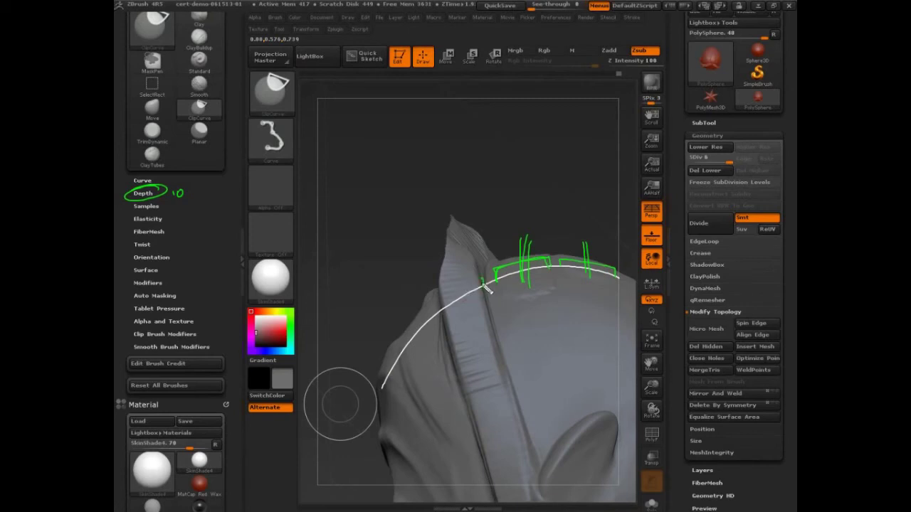
drag(483, 285, 446, 318)
drag(489, 293, 451, 317)
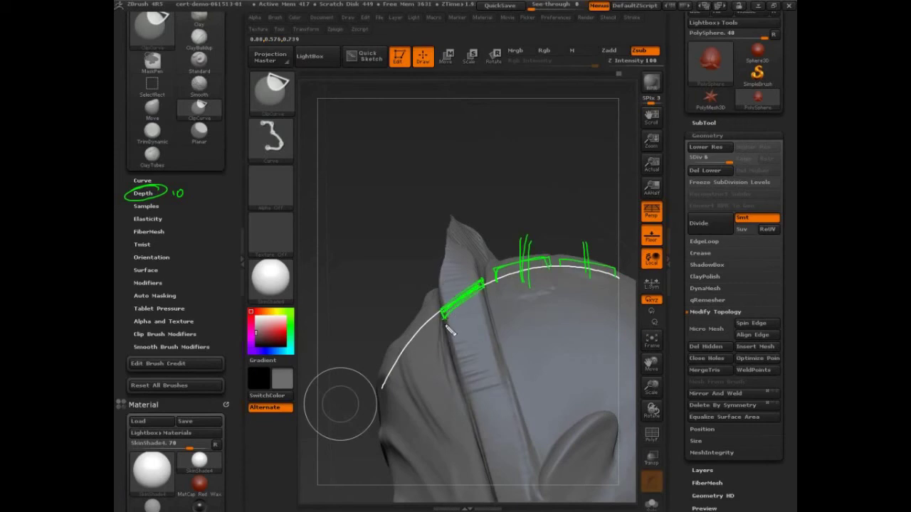
click(409, 344)
mouse_move(445, 299)
mouse_down()
mouse_move(468, 284)
mouse_move(466, 300)
mouse_move(456, 293)
mouse_move(477, 279)
mouse_move(454, 293)
mouse_move(471, 270)
mouse_move(447, 284)
mouse_move(466, 264)
mouse_move(448, 281)
mouse_move(434, 278)
mouse_move(450, 269)
mouse_move(448, 279)
mouse_move(466, 255)
mouse_move(455, 267)
mouse_move(458, 257)
mouse_move(448, 255)
mouse_move(484, 233)
mouse_move(464, 243)
mouse_move(453, 211)
mouse_up()
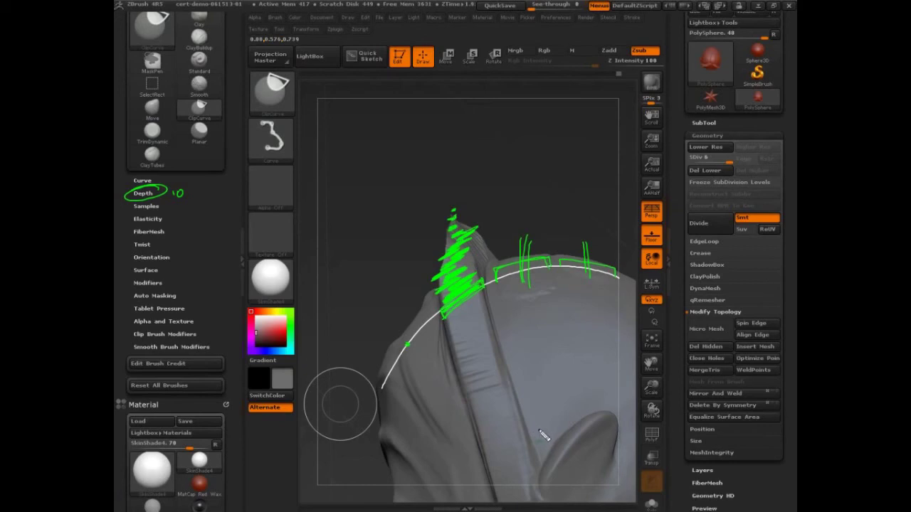
mouse_move(488, 278)
mouse_down()
mouse_move(480, 221)
mouse_move(439, 194)
mouse_up()
mouse_move(569, 168)
mouse_down()
mouse_move(466, 147)
mouse_move(362, 175)
mouse_move(591, 143)
mouse_move(663, 171)
mouse_up()
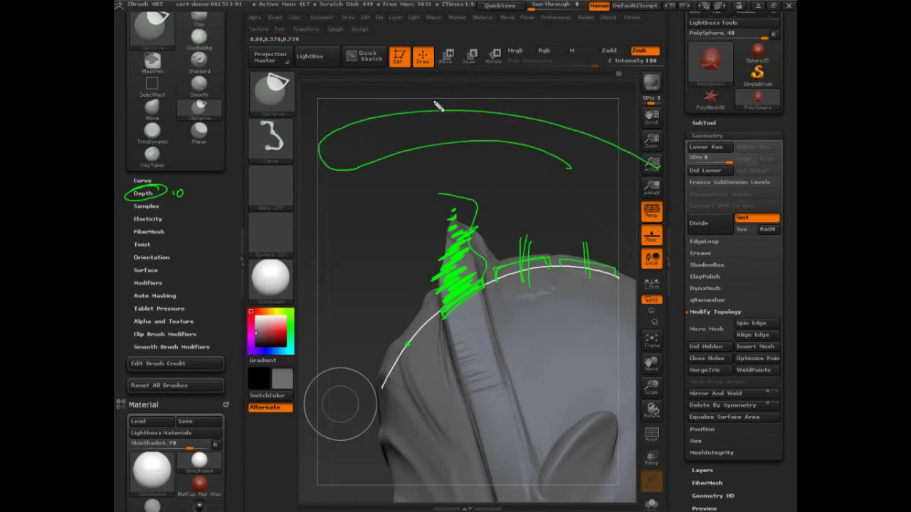
drag(432, 102, 466, 109)
mouse_move(455, 217)
mouse_down()
mouse_move(429, 84)
mouse_move(398, 22)
mouse_move(420, 20)
mouse_up()
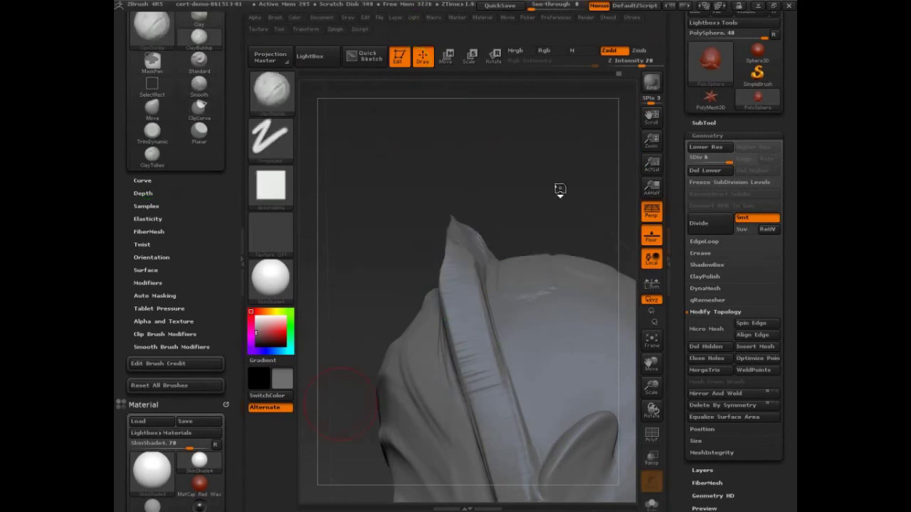
mouse_move(559, 191)
mouse_down()
mouse_move(575, 201)
mouse_move(572, 228)
mouse_move(445, 225)
mouse_up()
drag(555, 189, 616, 246)
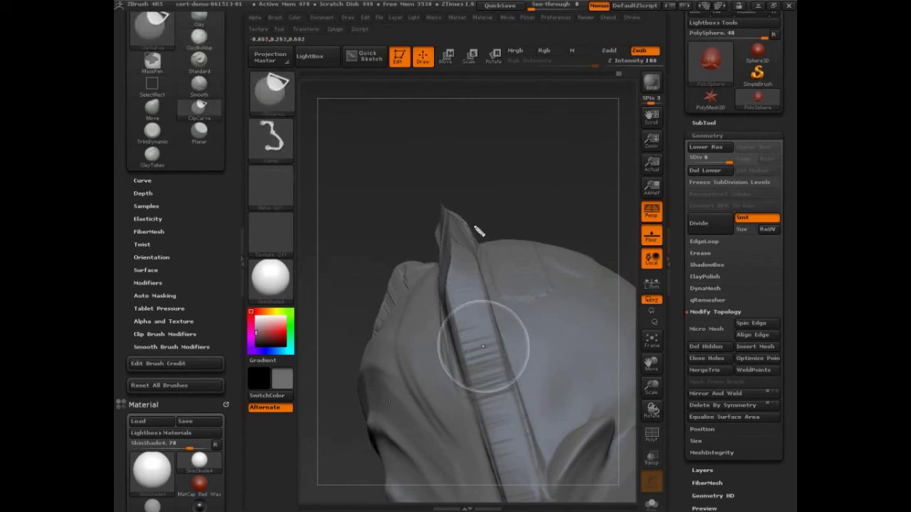
mouse_move(473, 224)
ctrl+shift+mouse_down()
mouse_move(482, 402)
mouse_move(450, 335)
mouse_move(434, 211)
mouse_move(431, 241)
mouse_move(530, 388)
mouse_move(496, 232)
mouse_move(451, 188)
mouse_move(493, 403)
ctrl+shift+mouse_up()
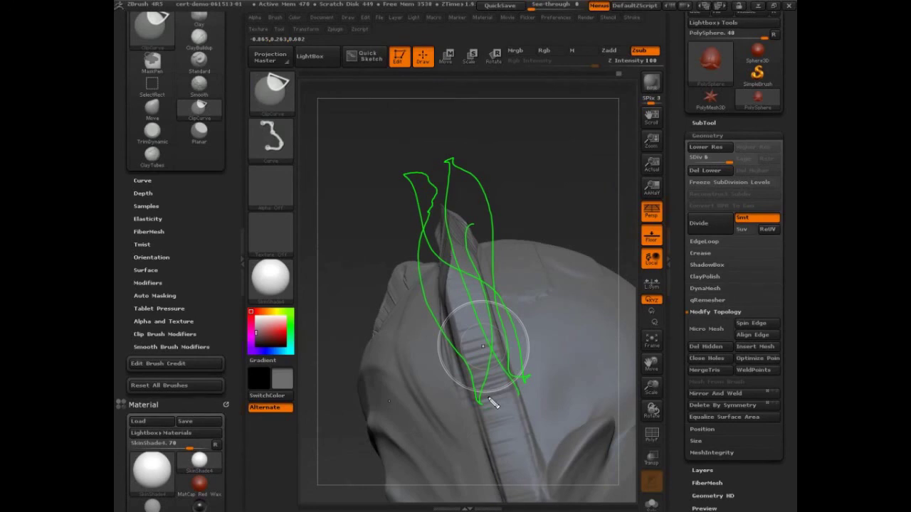
key(Escape)
- Bring back the head sculpt in place of the test sphere and switch to the ClayBuildup brush
mouse_move(564, 172)
mouse_down()
mouse_move(559, 157)
mouse_move(552, 163)
mouse_move(585, 176)
mouse_move(618, 206)
mouse_move(610, 208)
mouse_move(623, 270)
mouse_move(609, 262)
mouse_move(606, 302)
mouse_up()
ctrl+drag(590, 394, 633, 409)
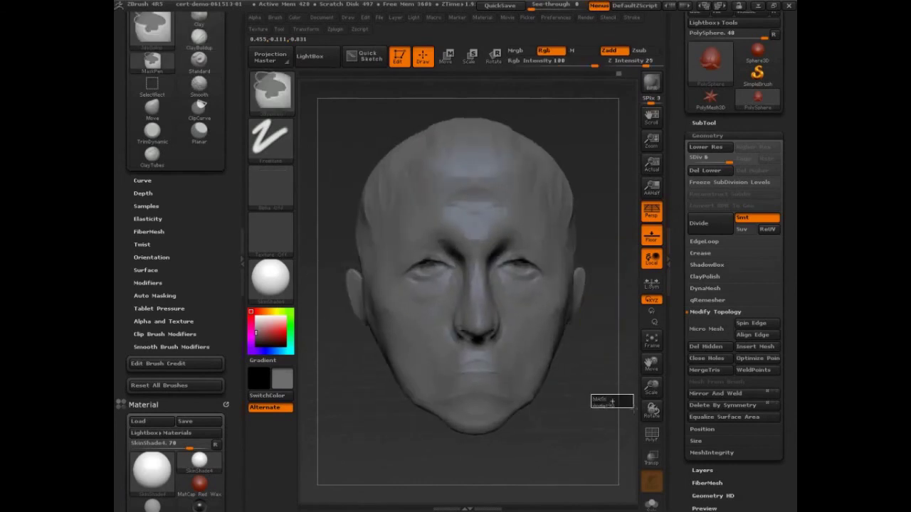
key(c)
key(b)
mouse_move(578, 433)
mouse_down()
mouse_move(609, 434)
mouse_move(579, 437)
mouse_up()
key(ctrl)
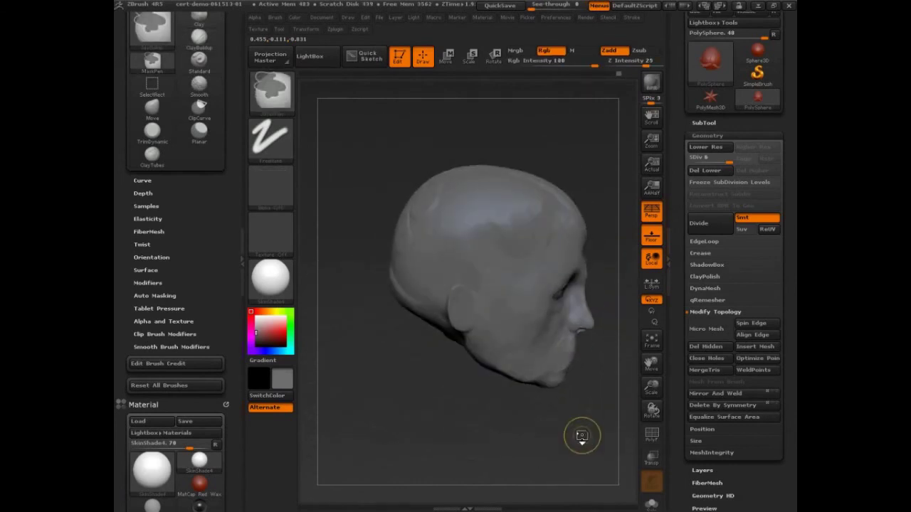
key(b)
key(c)
key(b)
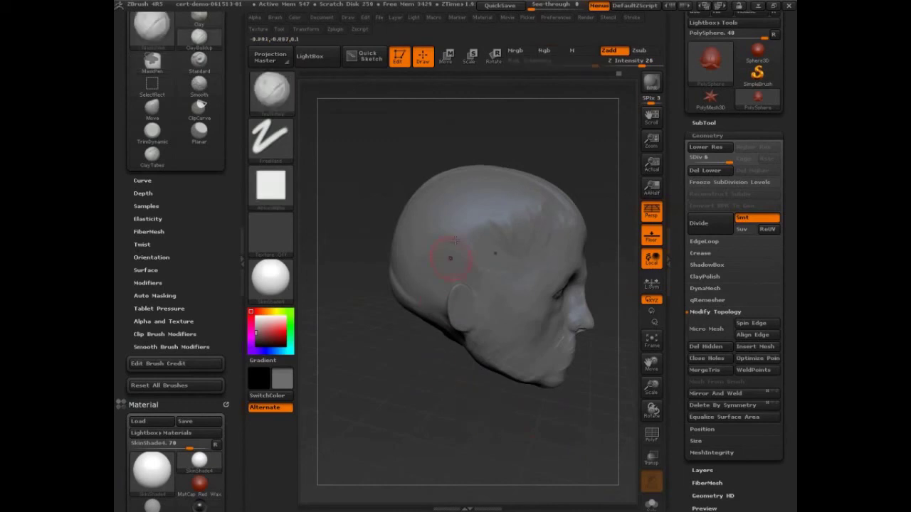
- Try building up layered ClayBuildup strokes across the side of the head between the ear and the temple
drag(475, 218, 481, 211)
key(ctrl+z)
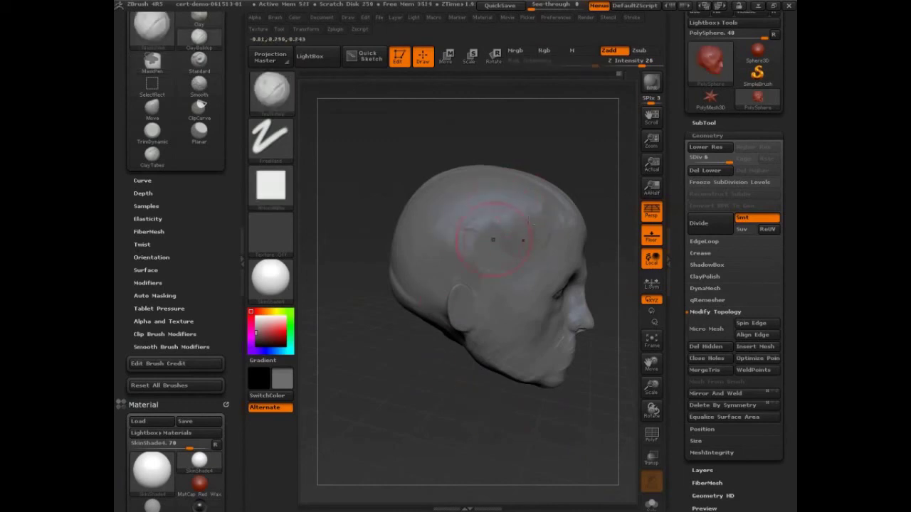
mouse_move(471, 242)
mouse_down()
mouse_move(522, 232)
mouse_move(456, 221)
mouse_move(519, 231)
mouse_move(498, 259)
mouse_move(534, 274)
mouse_up()
mouse_move(491, 455)
mouse_down()
mouse_move(406, 455)
mouse_move(480, 459)
mouse_move(476, 424)
mouse_up()
mouse_move(529, 248)
mouse_down()
mouse_move(498, 271)
mouse_move(548, 242)
mouse_move(544, 227)
mouse_move(463, 249)
mouse_move(455, 225)
mouse_move(498, 259)
mouse_up()
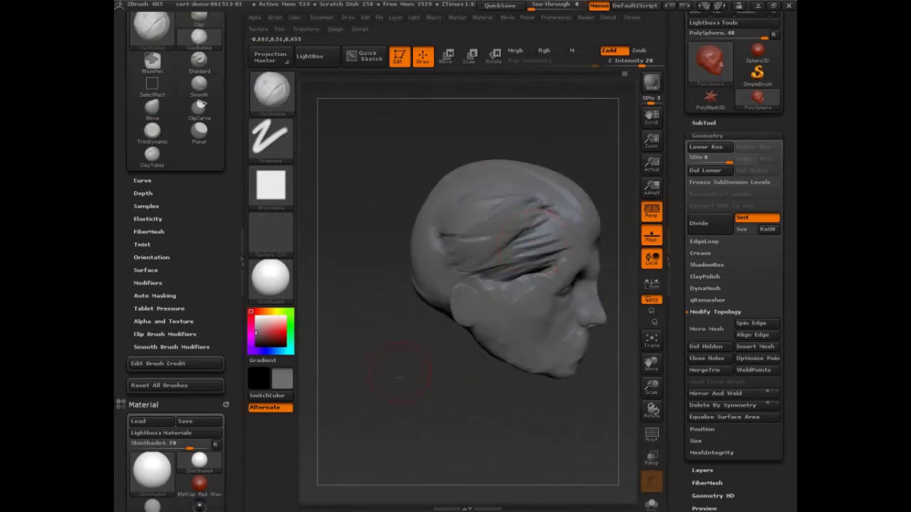
mouse_move(400, 376)
mouse_down()
mouse_move(409, 429)
mouse_move(407, 409)
mouse_up()
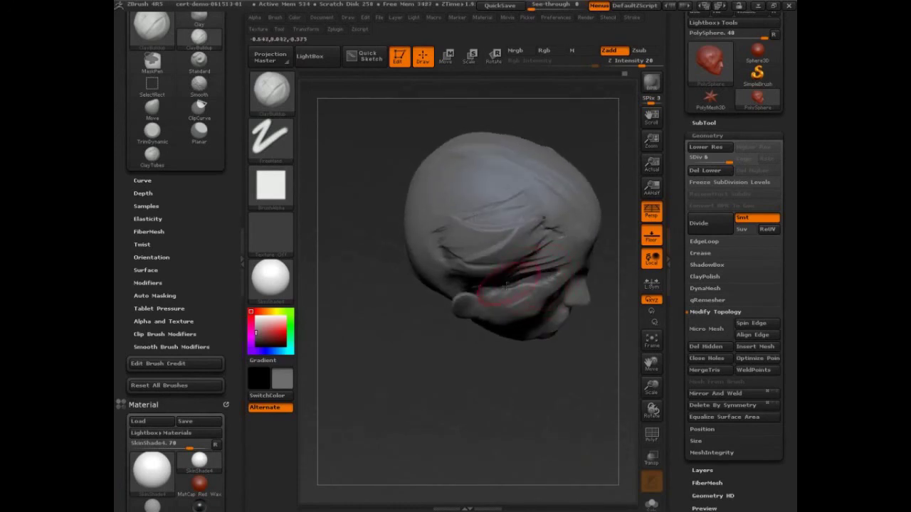
mouse_move(519, 364)
mouse_down()
mouse_move(517, 408)
mouse_move(408, 396)
mouse_up()
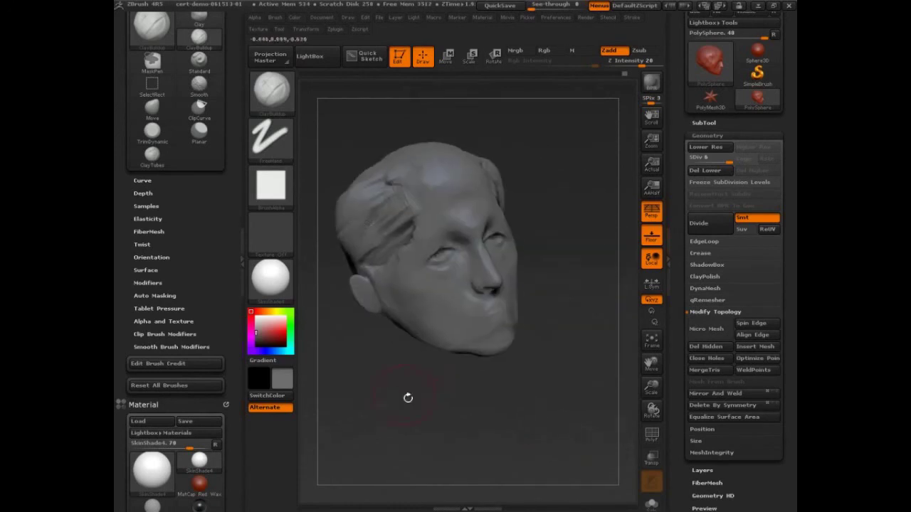
- Undo the ClayBuildup test strokes on the side of the head
key(ctrl)
key(ctrl+z)
key(ctrl+z)
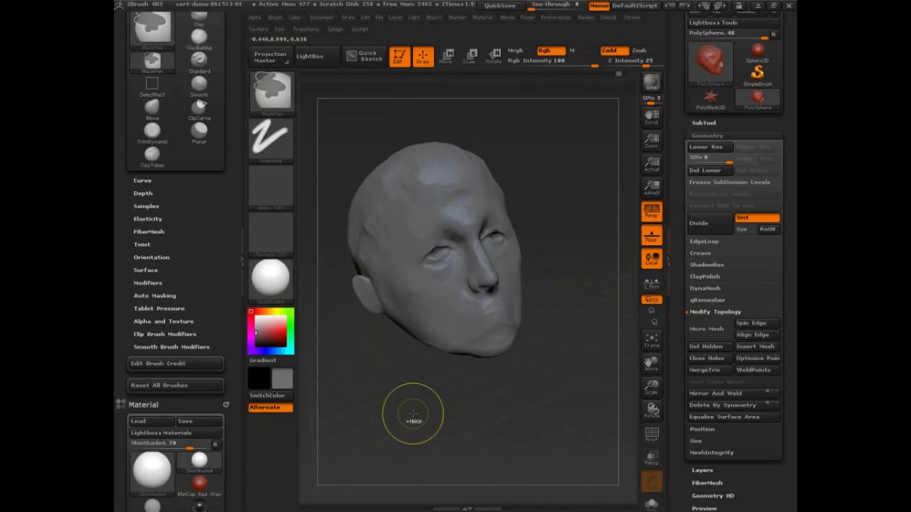